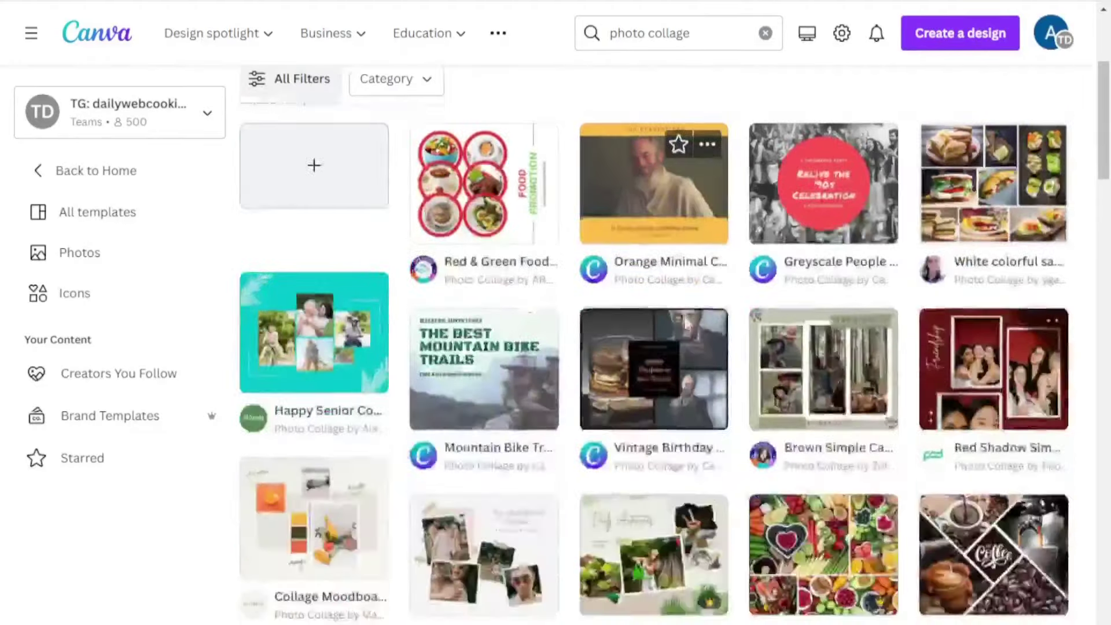
scroll(781, 304, down, 1)
scroll(686, 329, down, 2)
scroll(683, 335, down, 1)
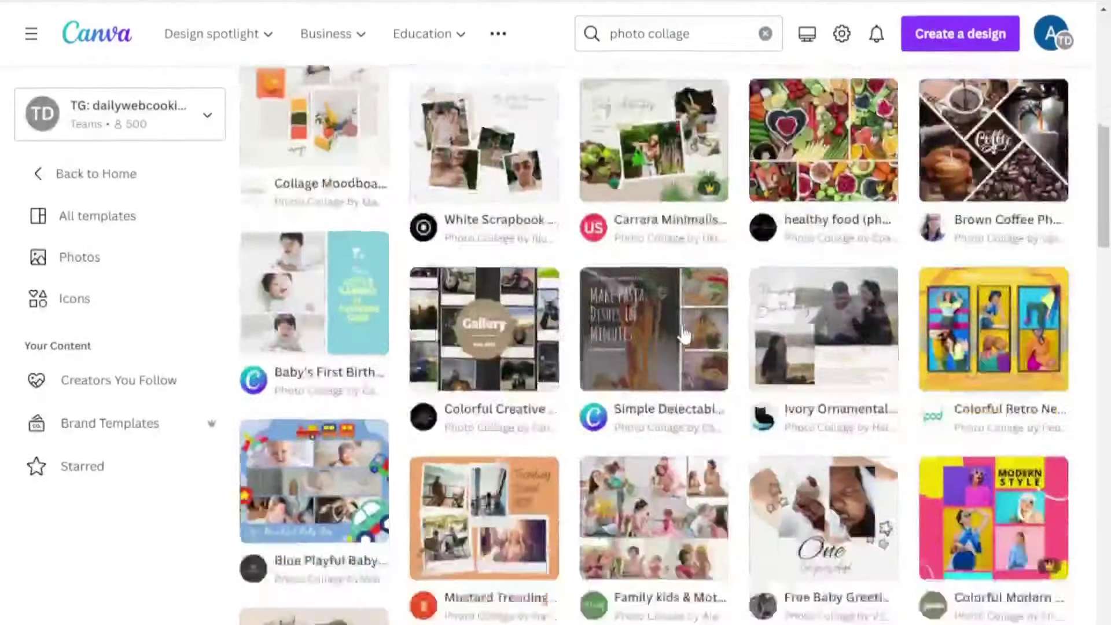
scroll(682, 338, down, 1)
scroll(683, 337, down, 3)
scroll(683, 337, down, 1)
scroll(682, 330, down, 2)
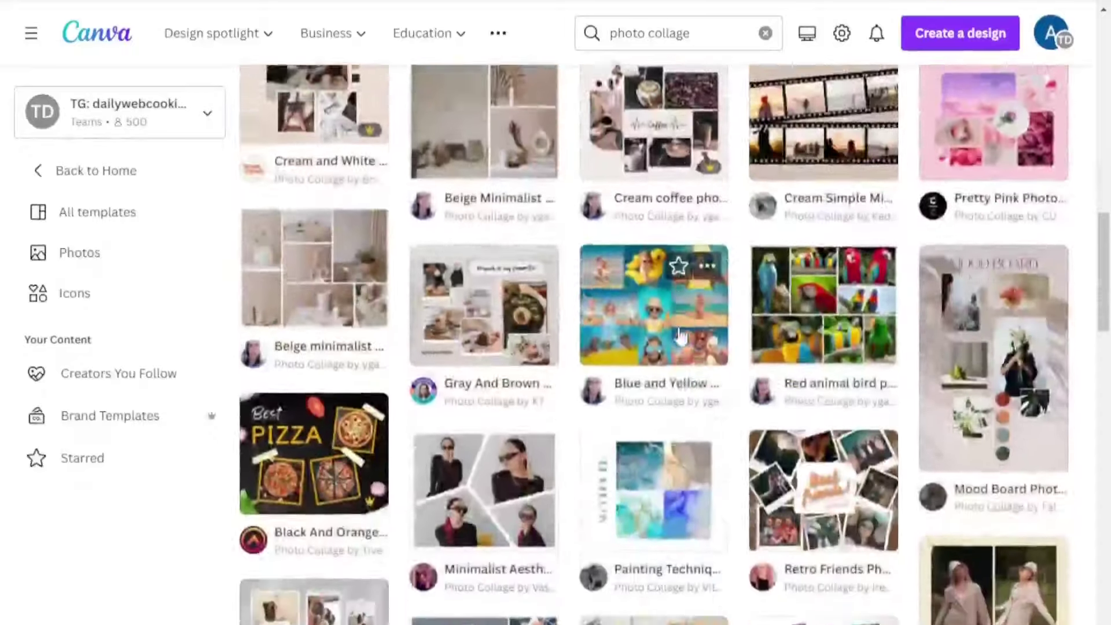
scroll(683, 348, down, 1)
scroll(657, 389, up, 1)
scroll(633, 304, up, 2)
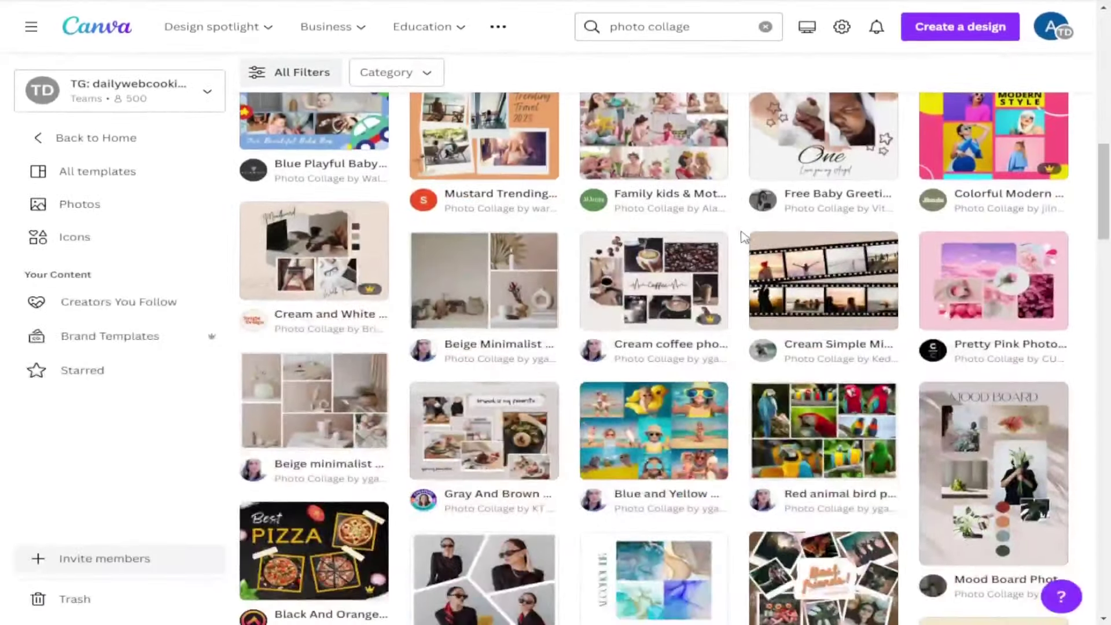
scroll(737, 238, up, 2)
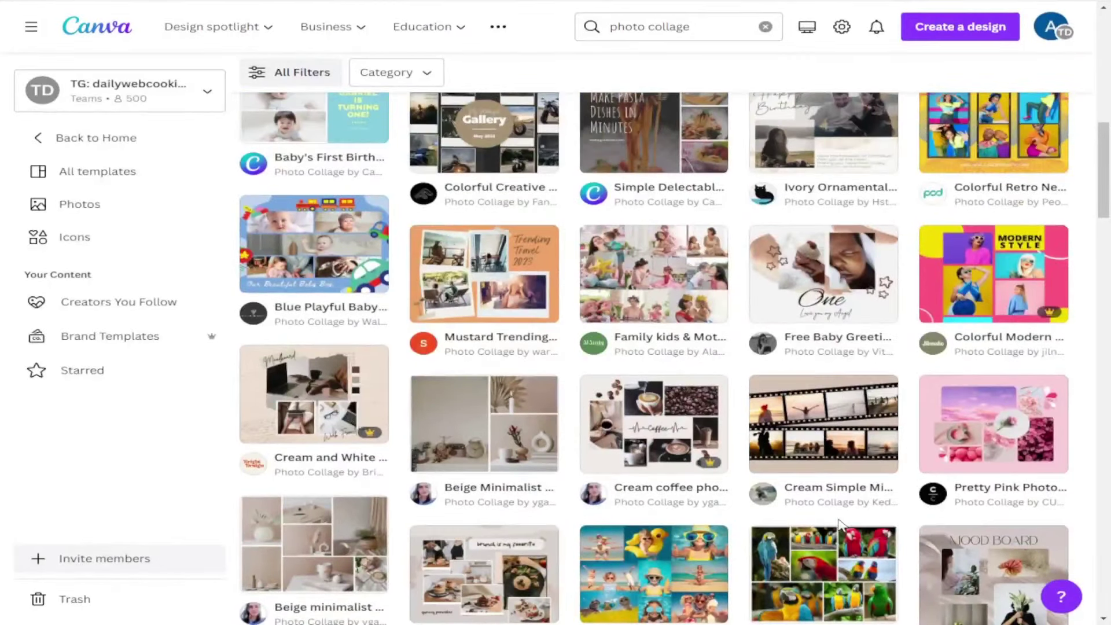
scroll(841, 524, down, 2)
Preview the parrot photo collage template and its related templates, then close the preview.
click(829, 401)
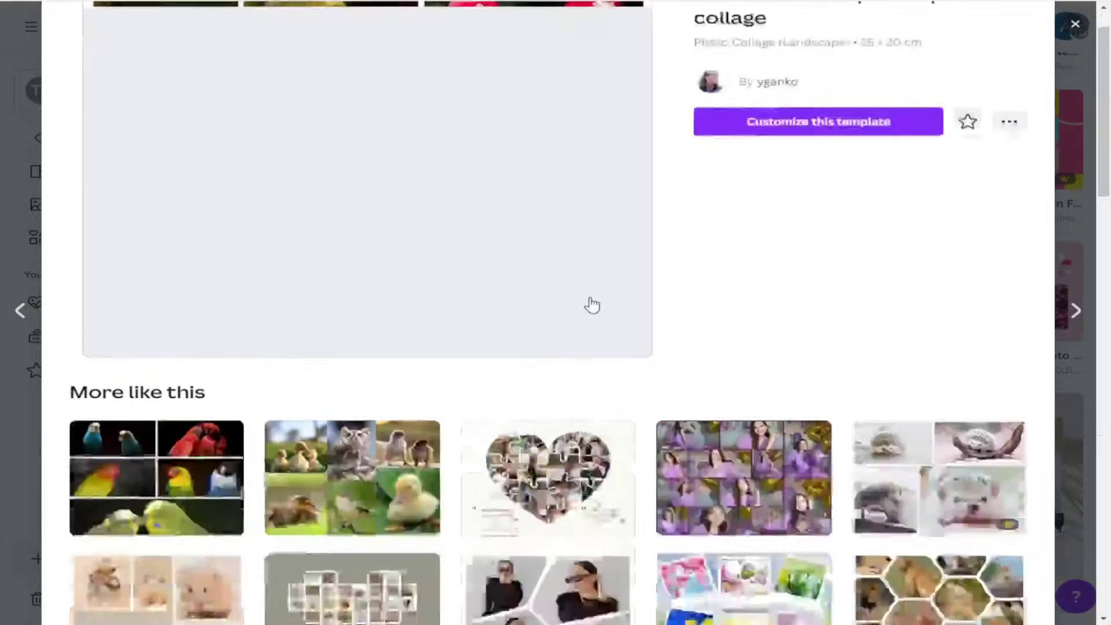
scroll(587, 305, down, 3)
scroll(600, 297, up, 3)
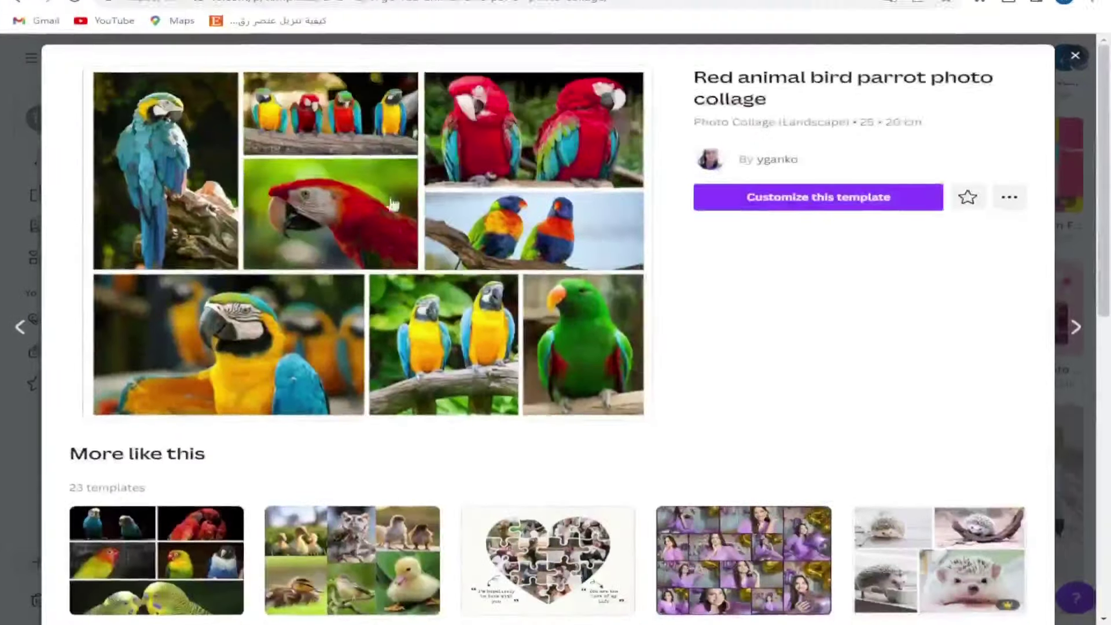
scroll(393, 205, down, 3)
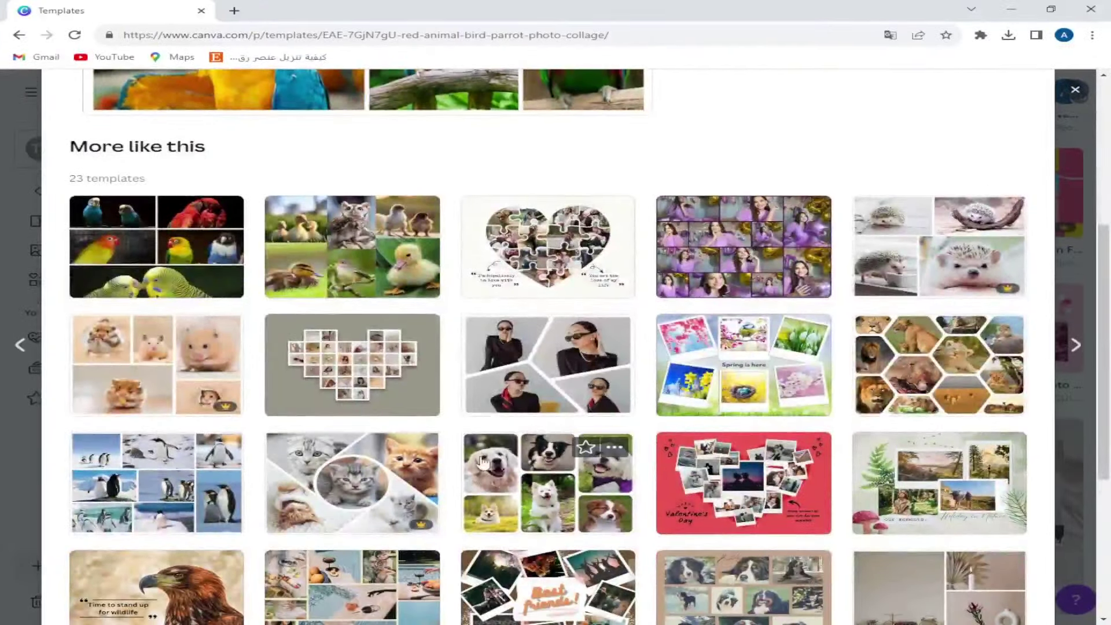
scroll(483, 463, up, 3)
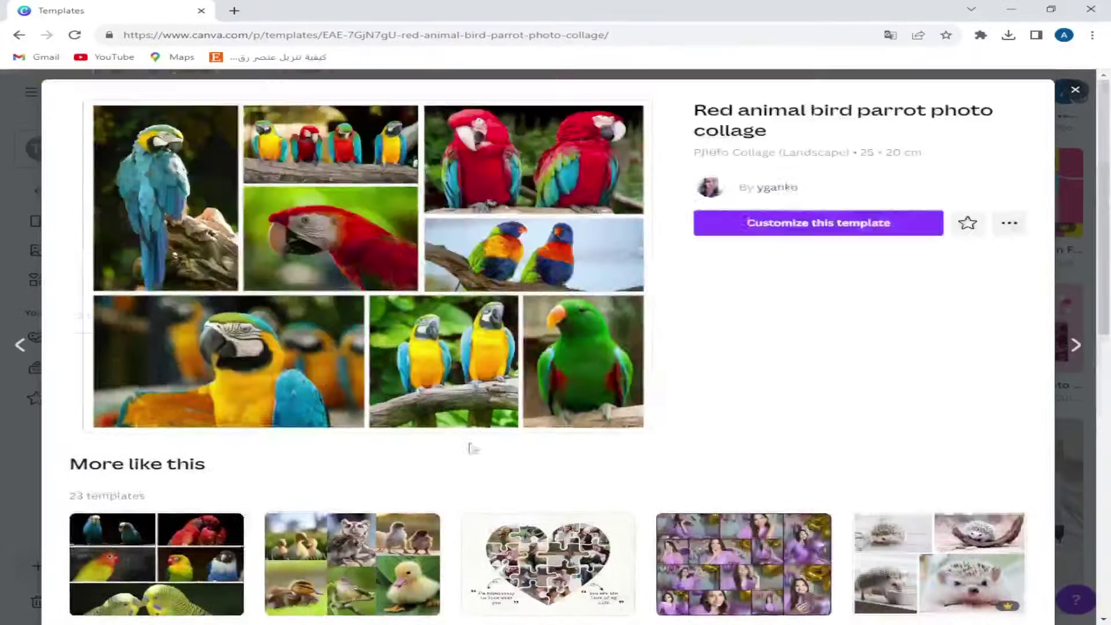
click(1077, 91)
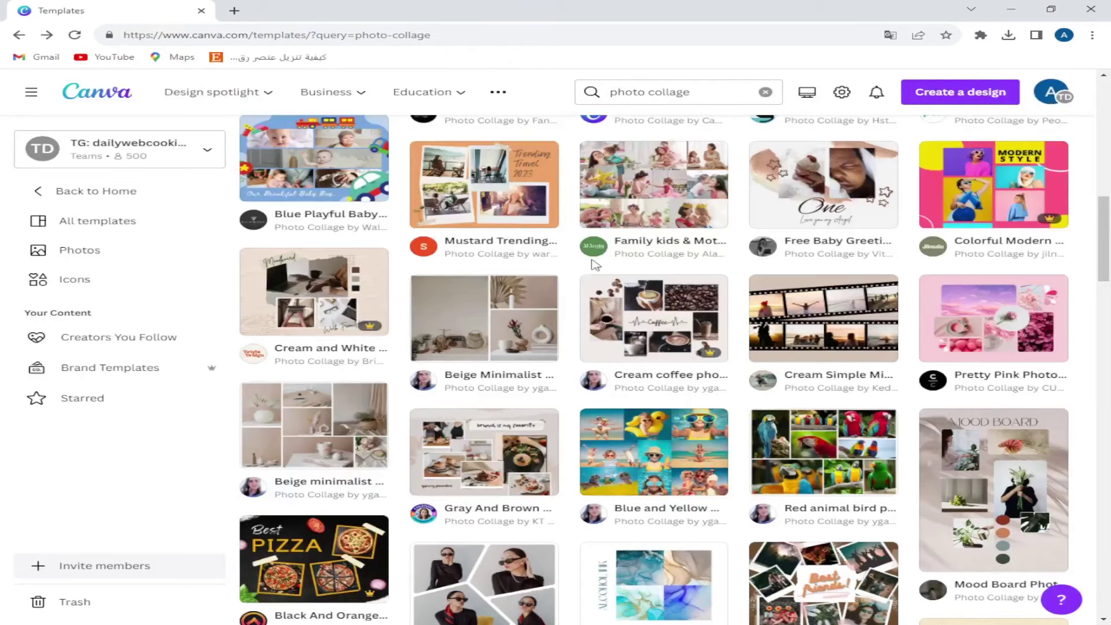
scroll(595, 265, down, 2)
scroll(582, 280, up, 2)
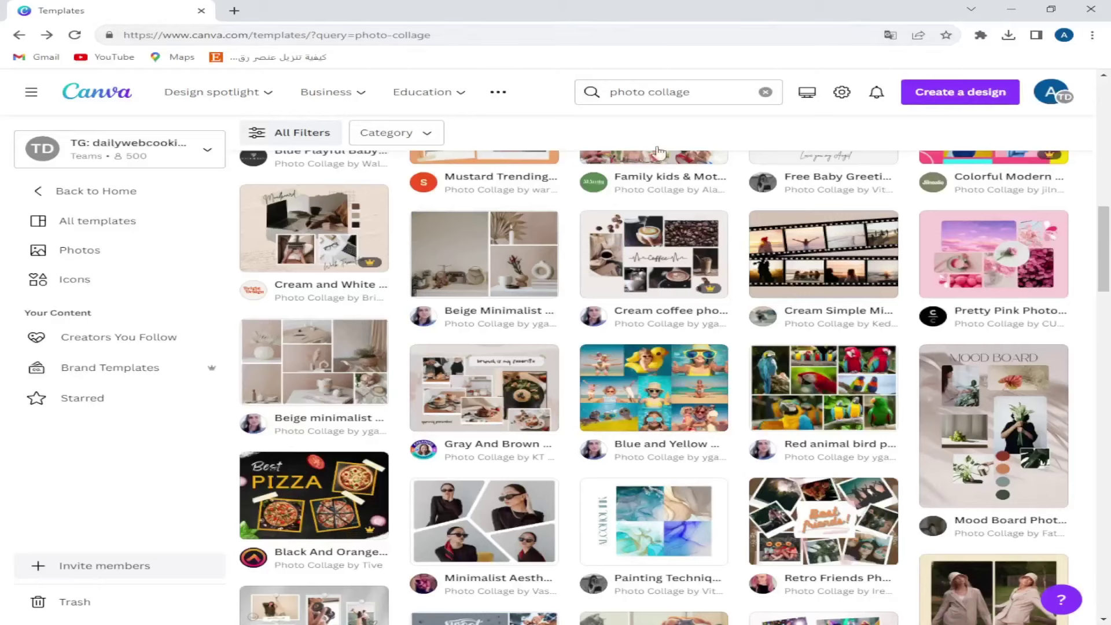
Clear the search box and rerun the template search for 'photo collage'.
click(729, 90)
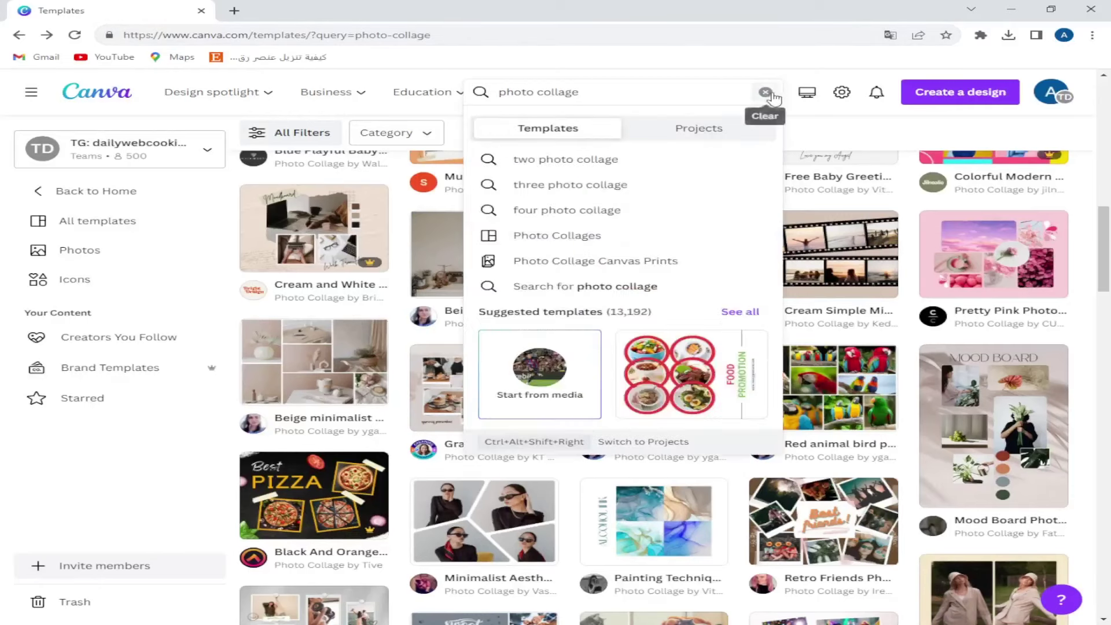
click(764, 93)
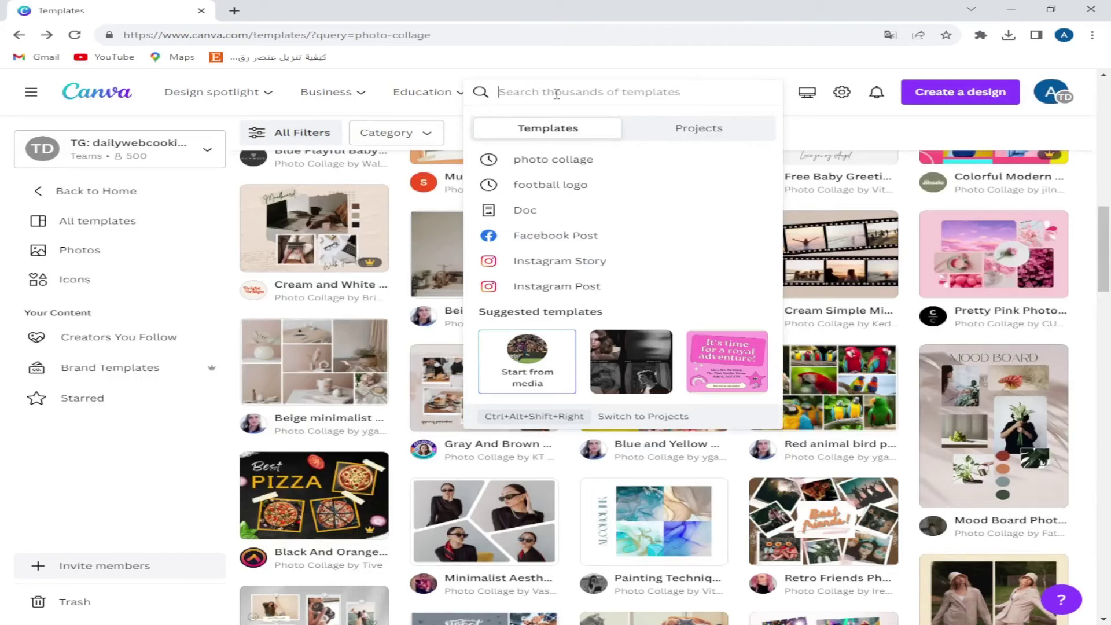
text(phot)
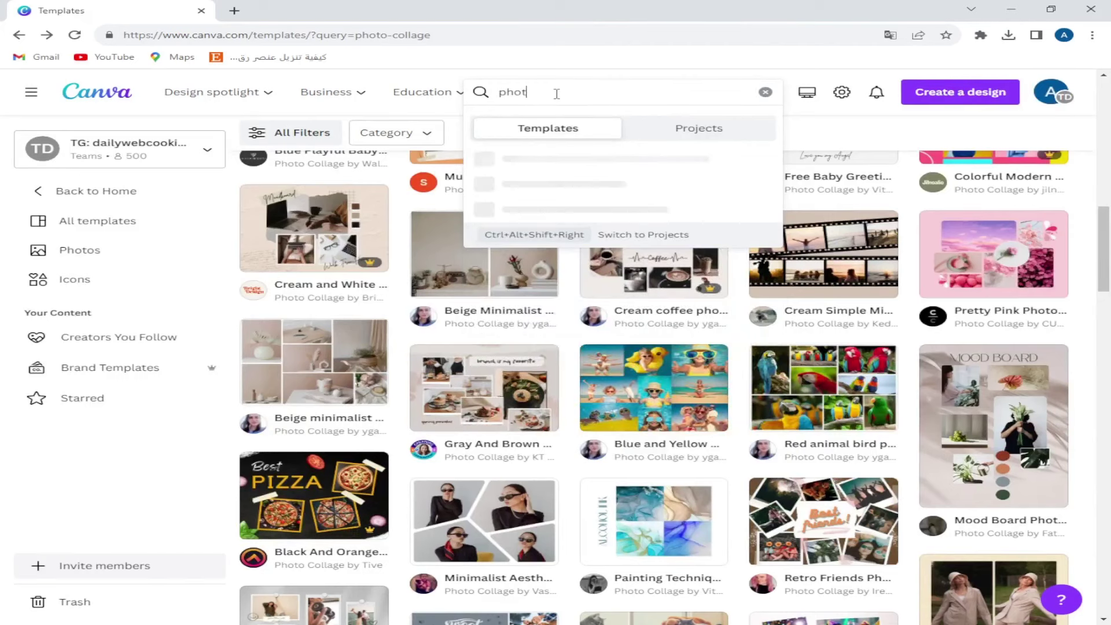
text(o)
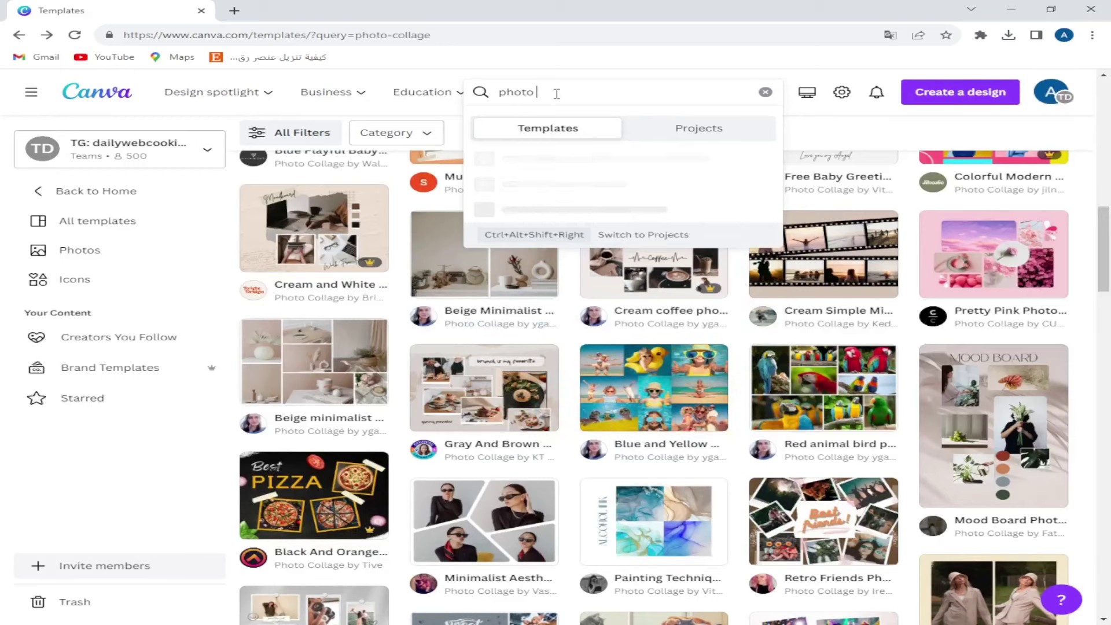
text( co)
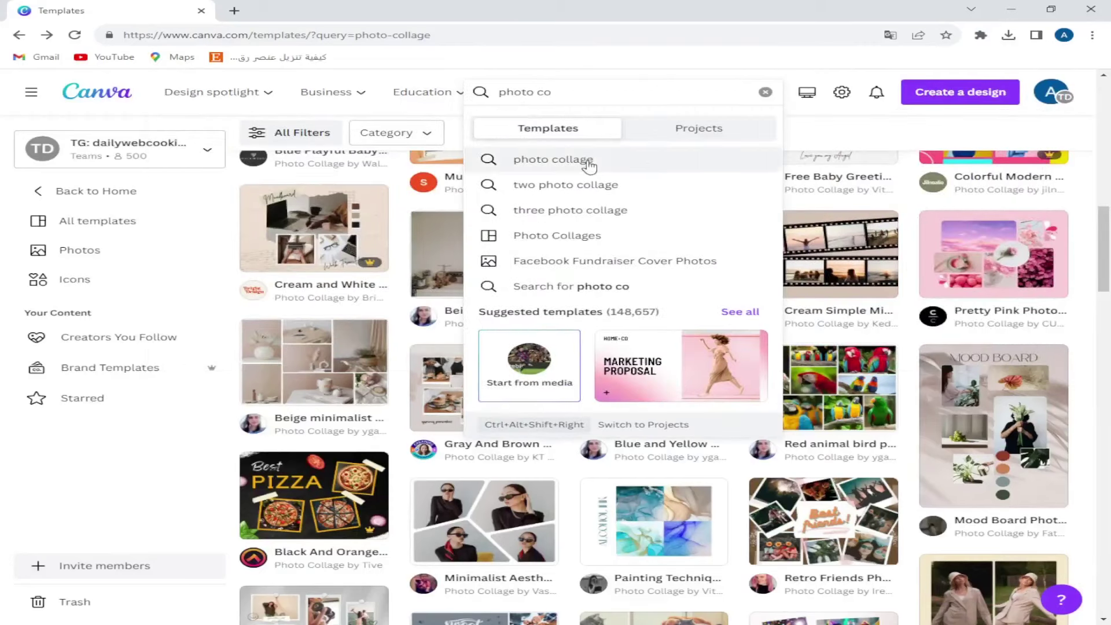
click(585, 161)
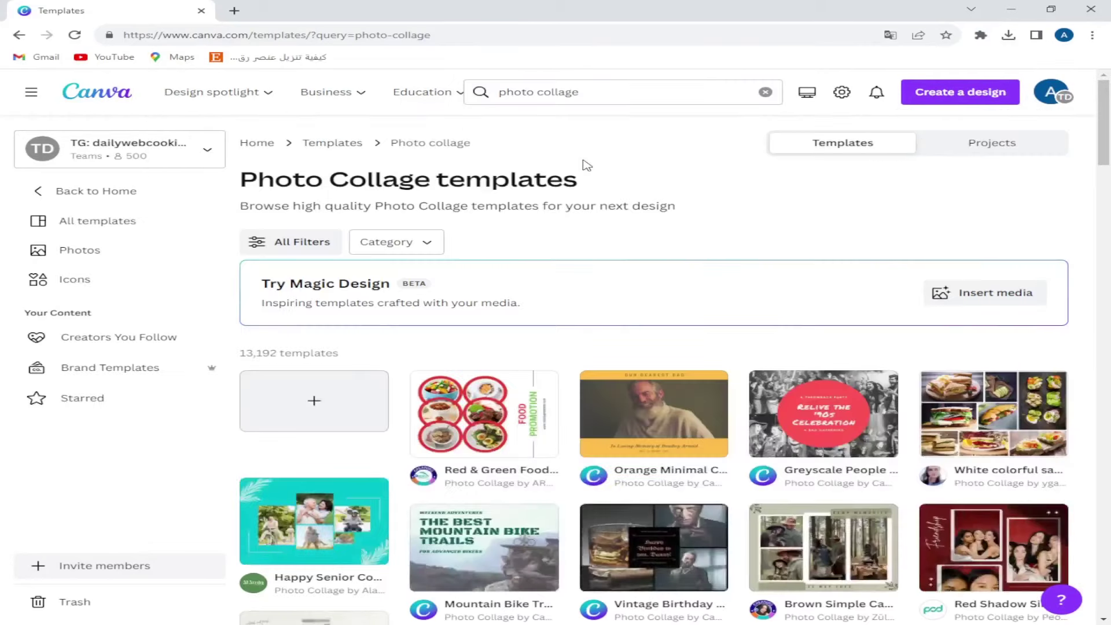
scroll(541, 268, down, 2)
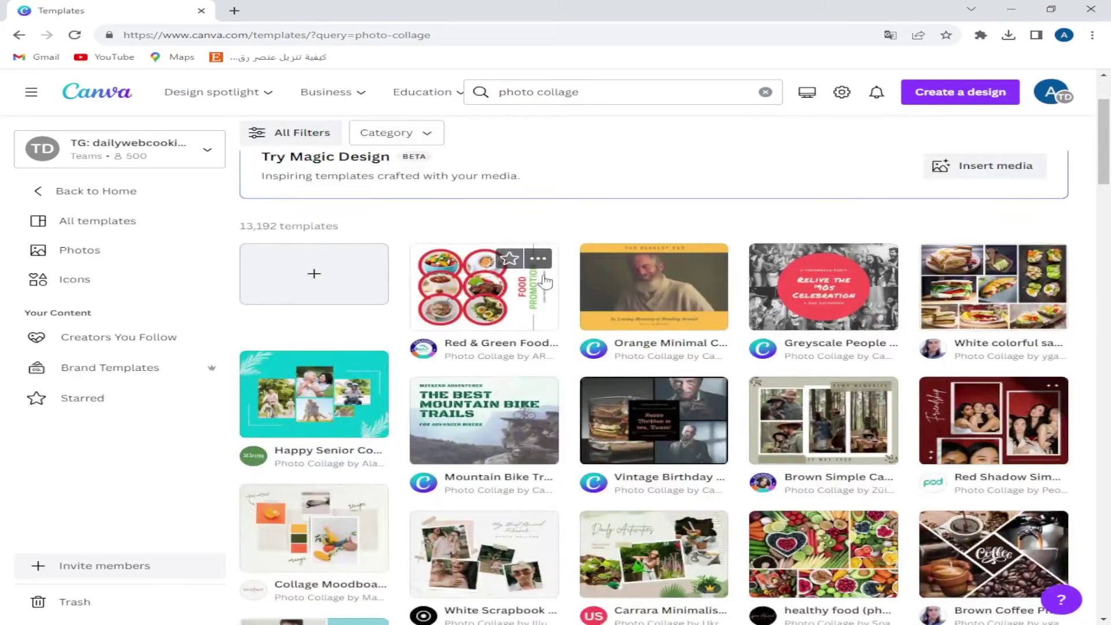
scroll(544, 280, down, 2)
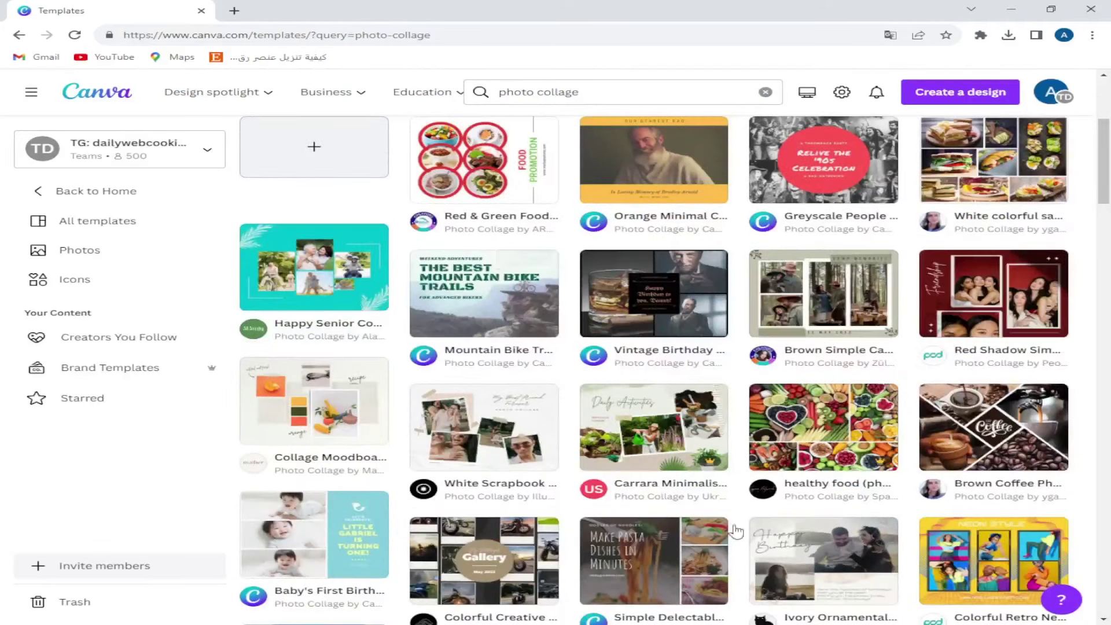
mouse_move(654, 427)
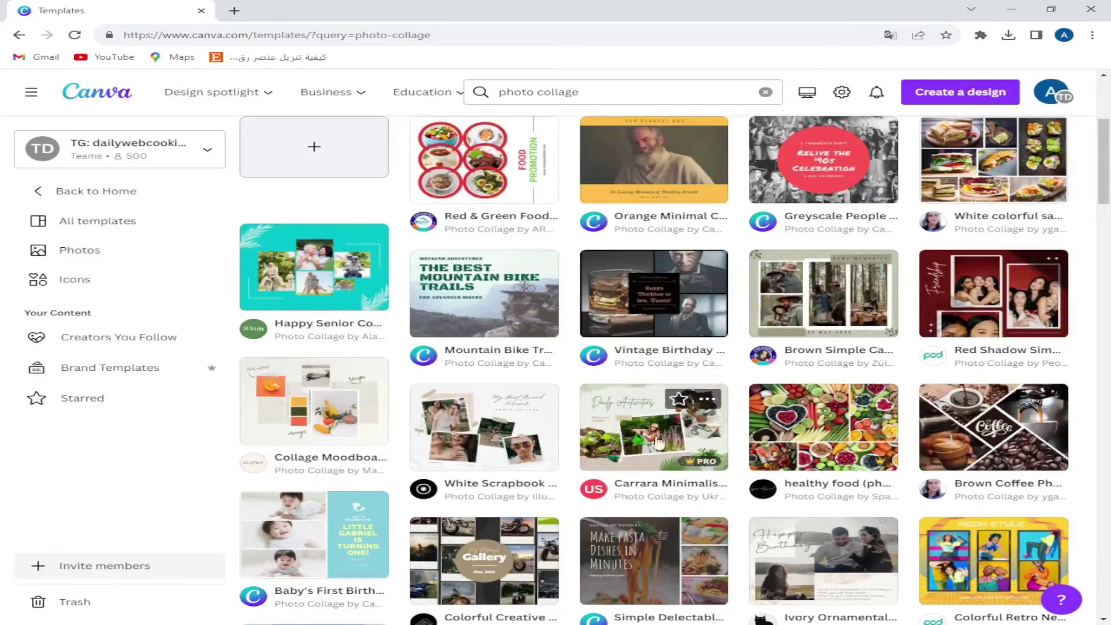
scroll(718, 424, down, 1)
scroll(713, 425, down, 1)
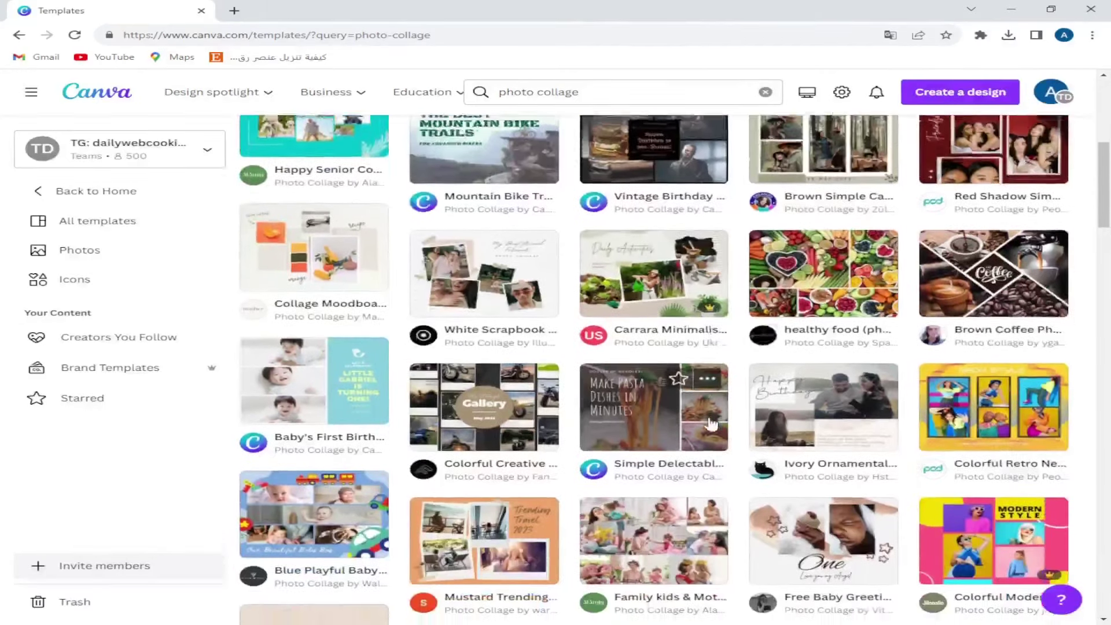
scroll(782, 423, up, 5)
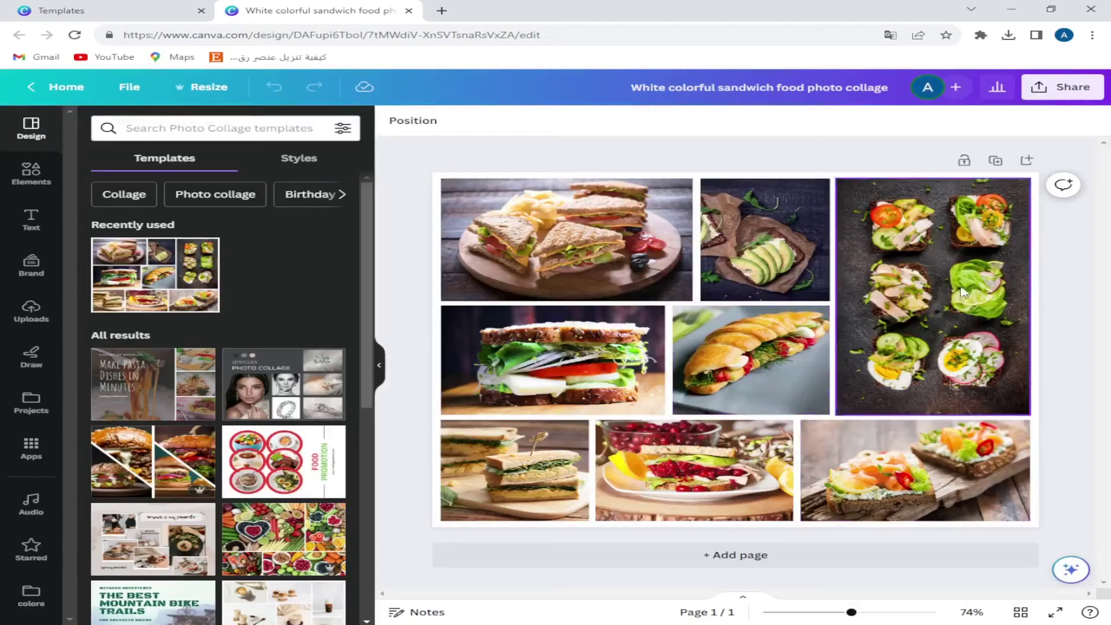
Move the avocado and baguette photos right, then shrink the vegetable-toast photo and move it toward the top.
mouse_move(963, 294)
mouse_down()
mouse_move(793, 272)
mouse_move(967, 276)
mouse_up()
drag(744, 348, 927, 347)
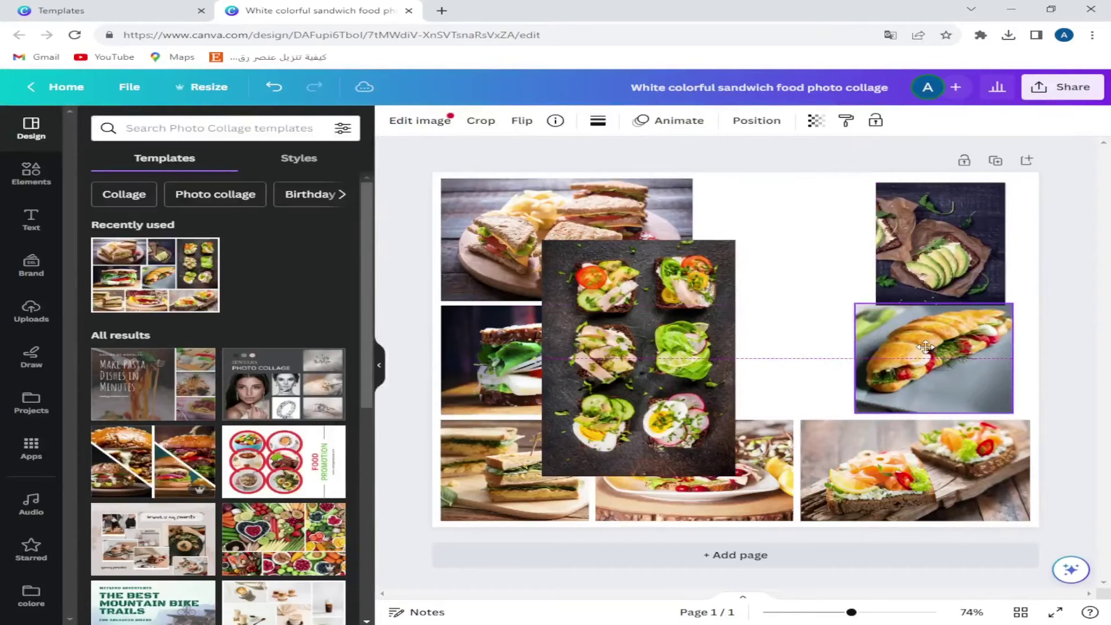
click(720, 338)
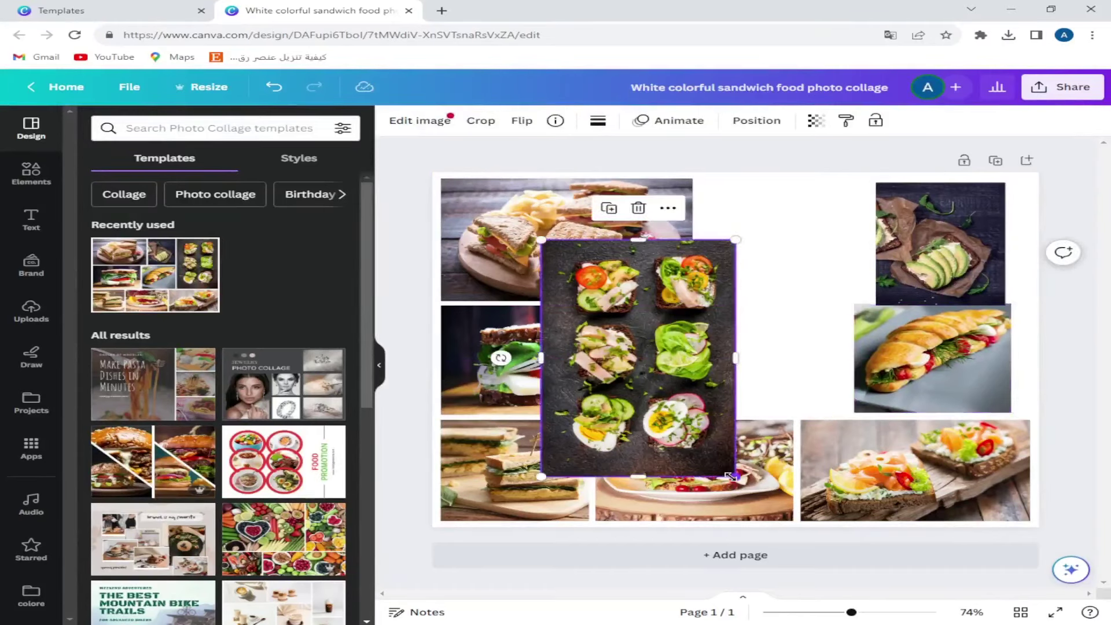
drag(732, 476, 673, 401)
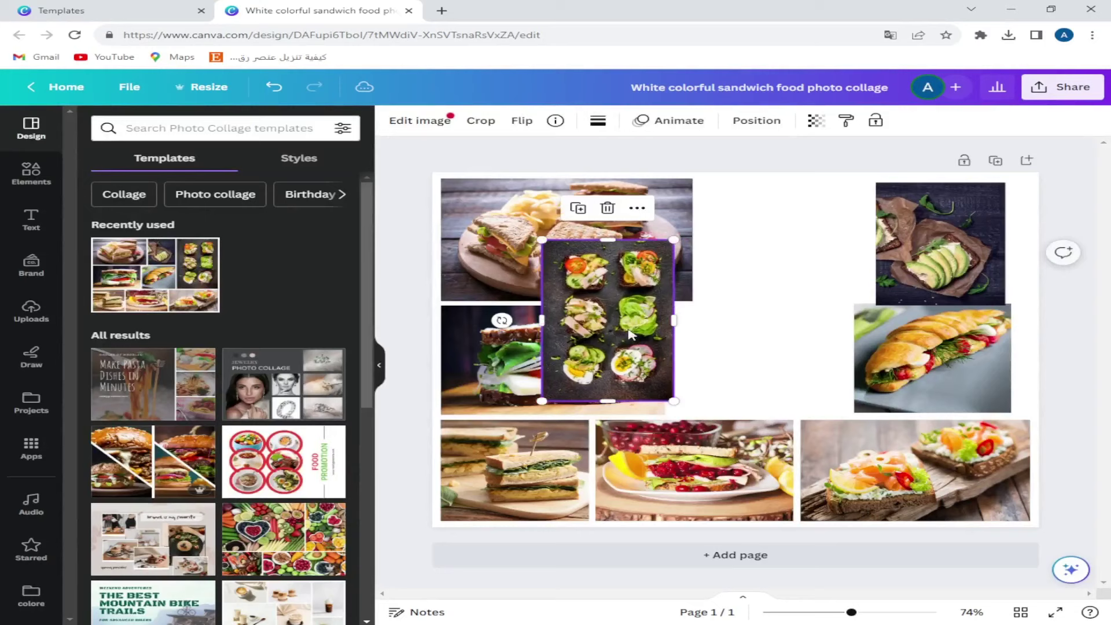
drag(631, 334, 796, 276)
Flip the tall layered sandwich photo horizontally.
click(625, 374)
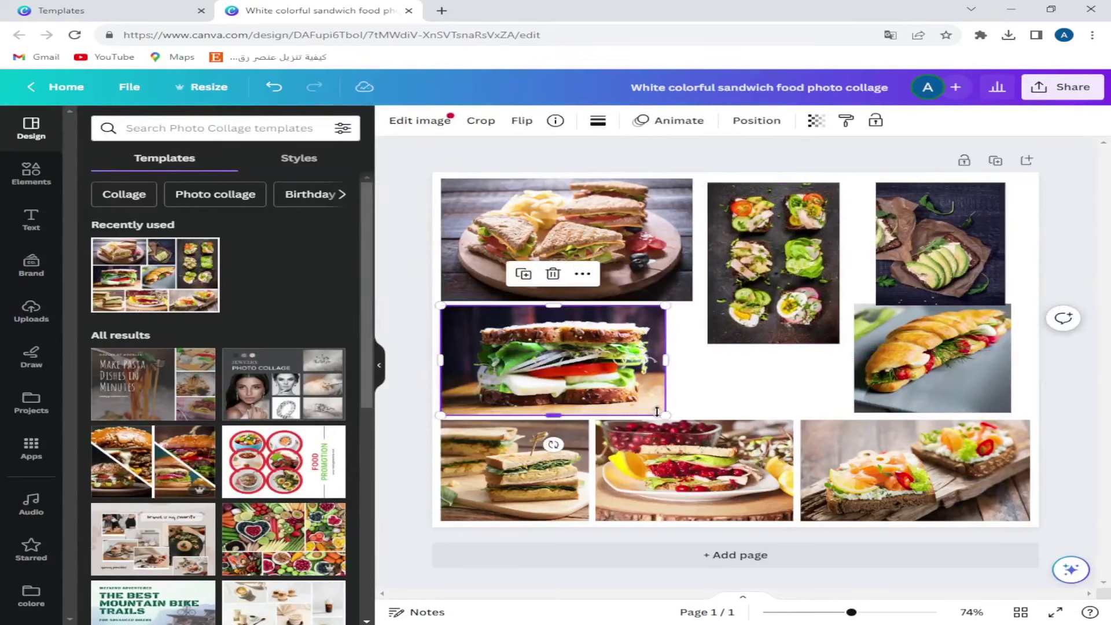
click(524, 123)
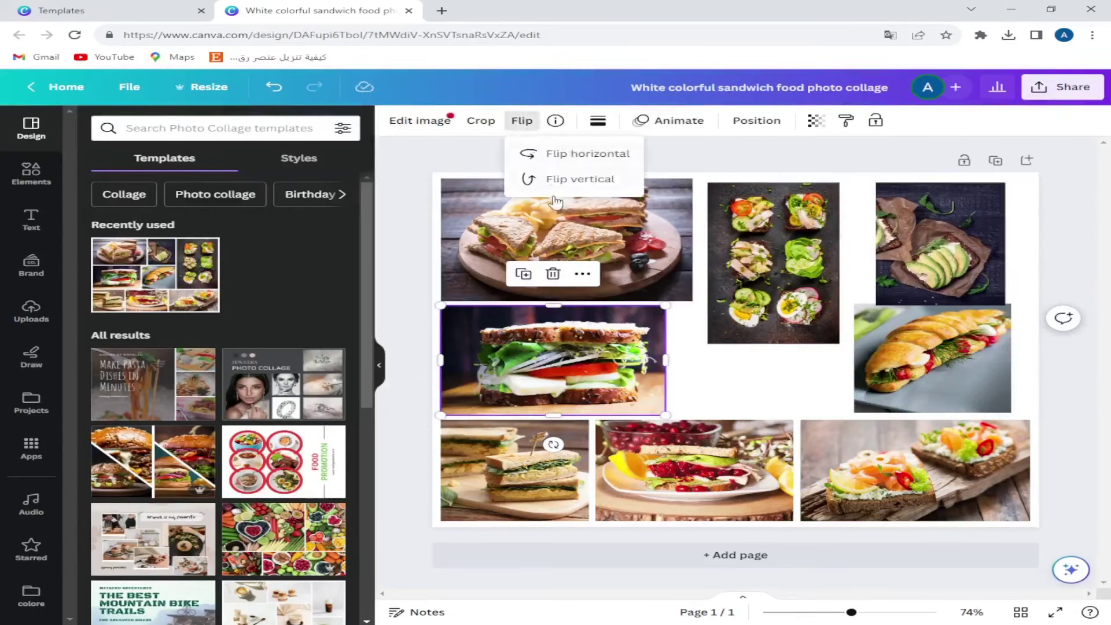
click(576, 155)
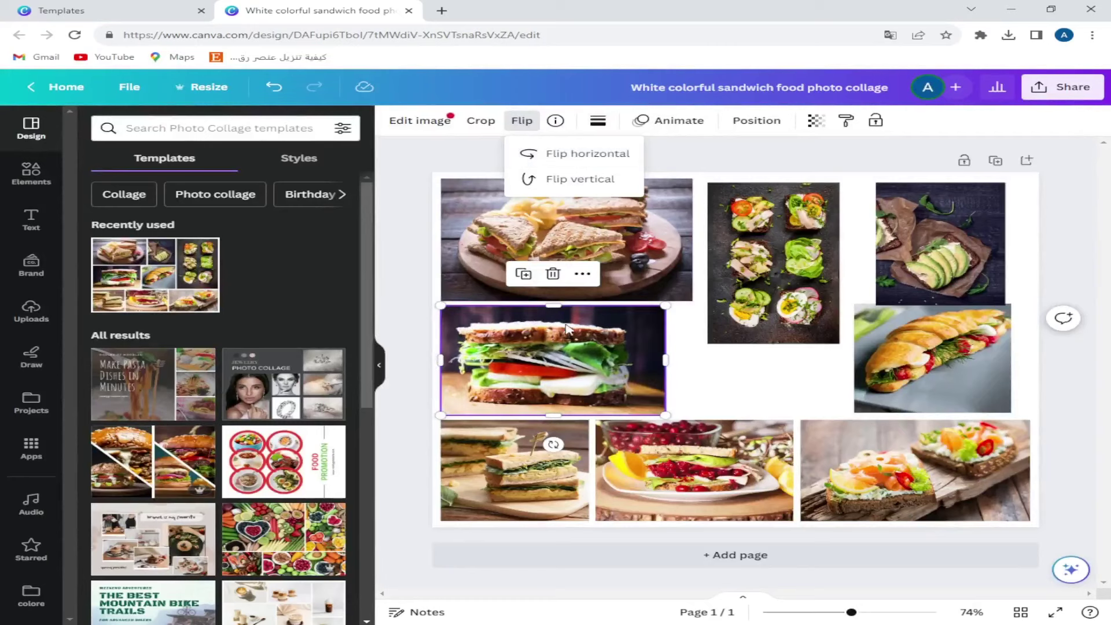
click(567, 380)
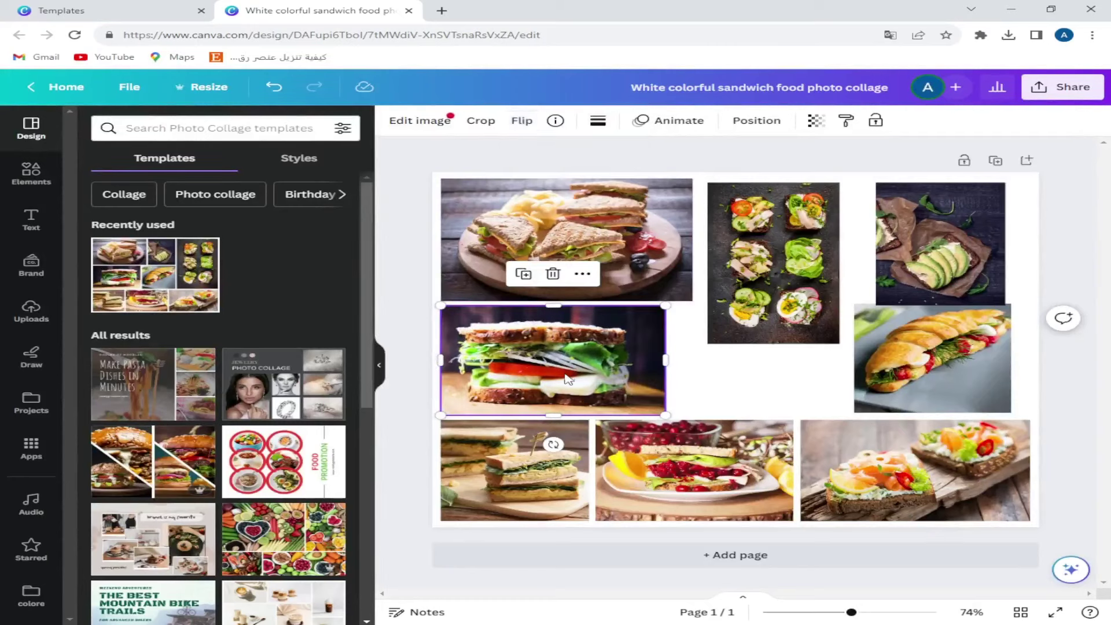
click(524, 125)
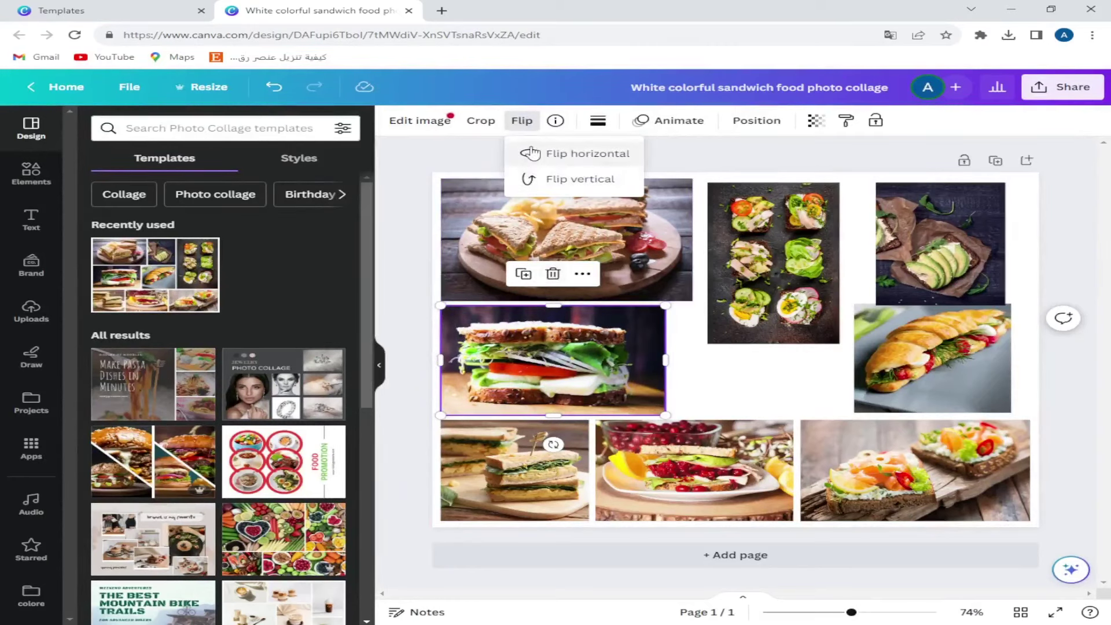
click(530, 155)
Move the cherry sandwich and salmon toast photos, and mirror the salmon photo horizontally.
click(705, 467)
drag(705, 467, 751, 391)
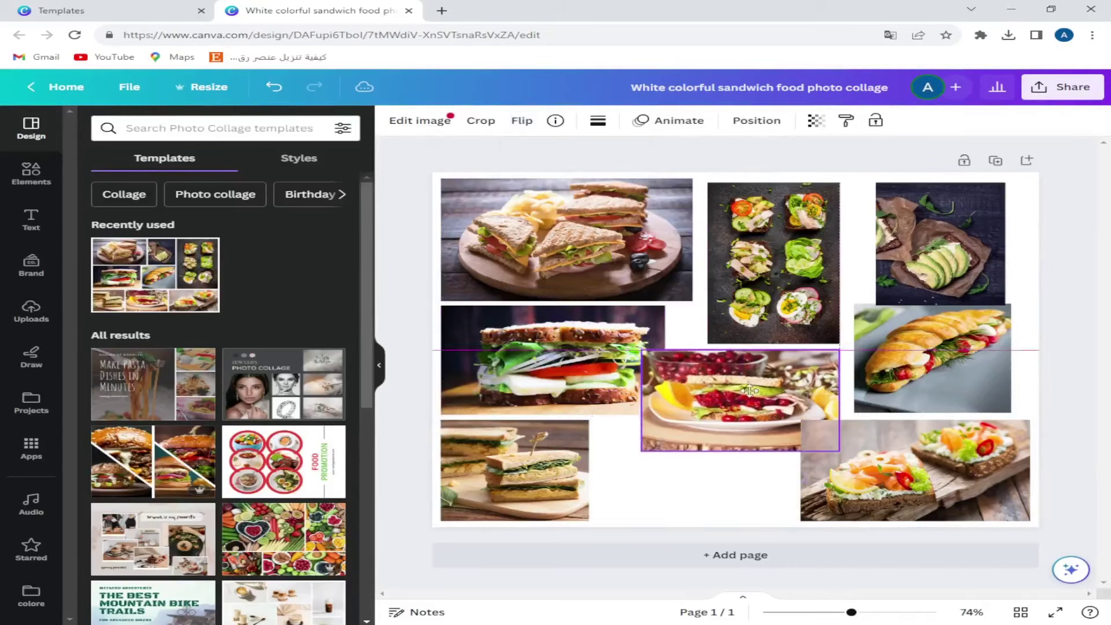
drag(847, 476, 640, 480)
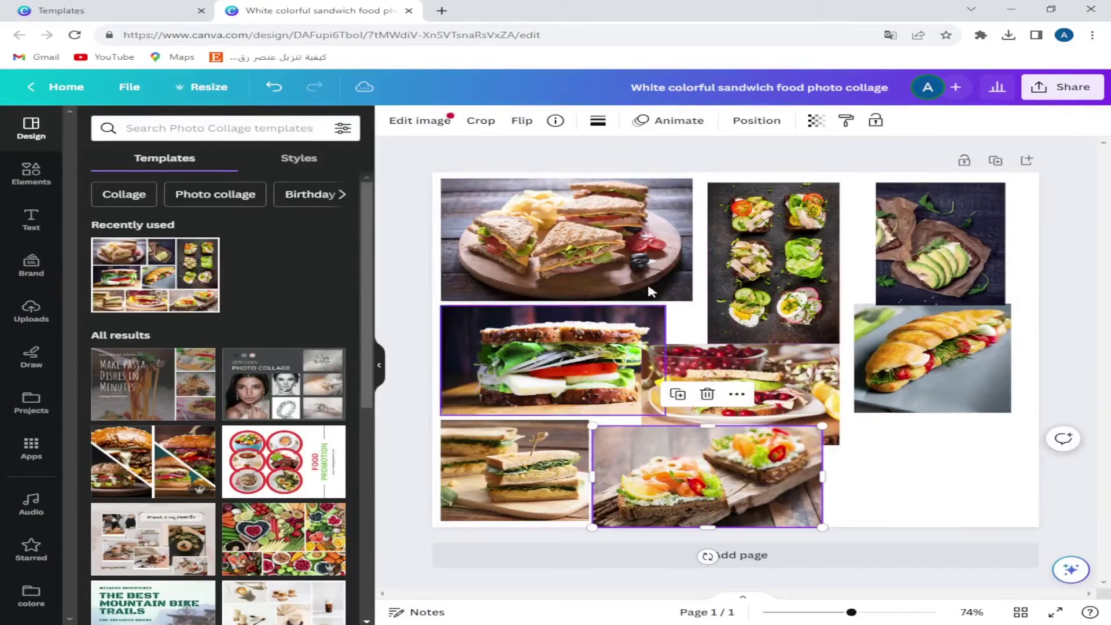
click(520, 122)
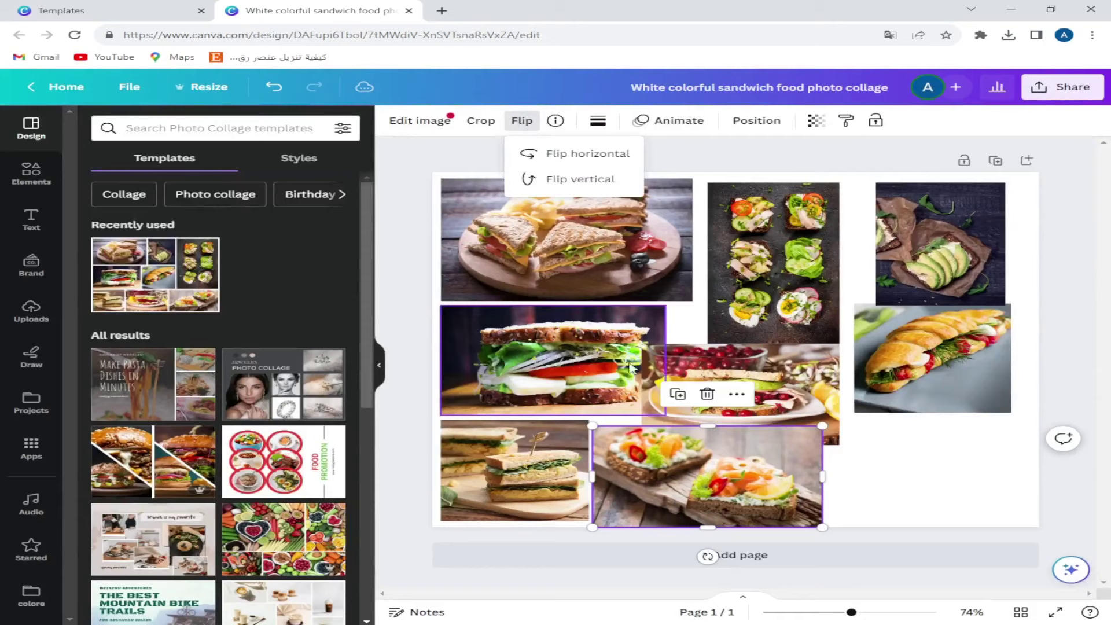
click(556, 156)
Scatter the salmon, avocado, cherry and egg-toast photos, then show the page background colours.
drag(715, 473, 881, 449)
drag(941, 243, 670, 452)
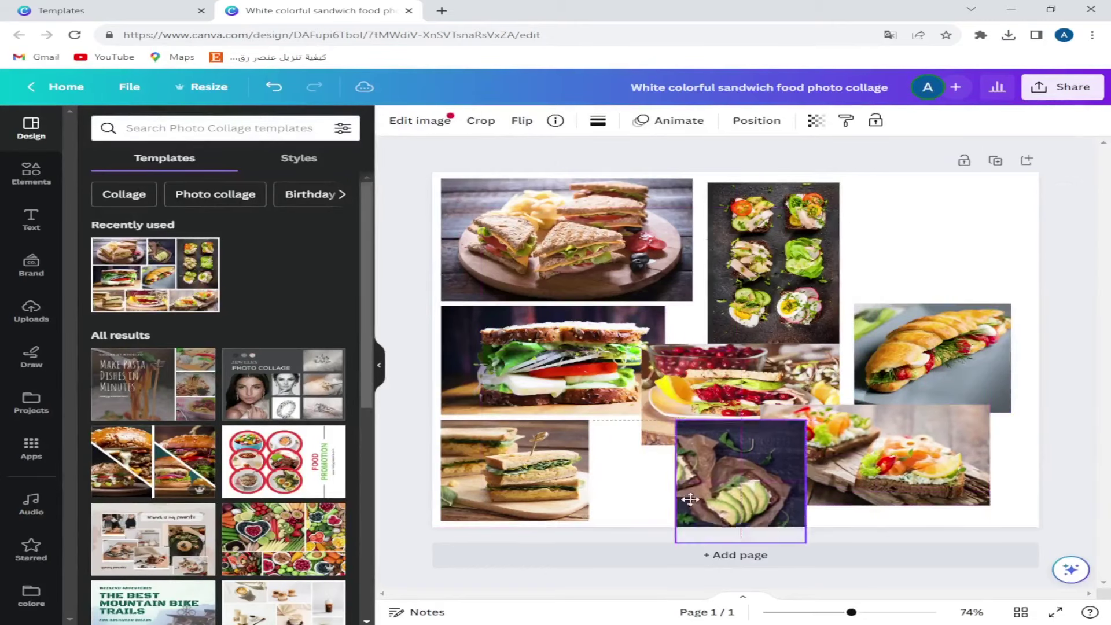
drag(783, 328, 779, 303)
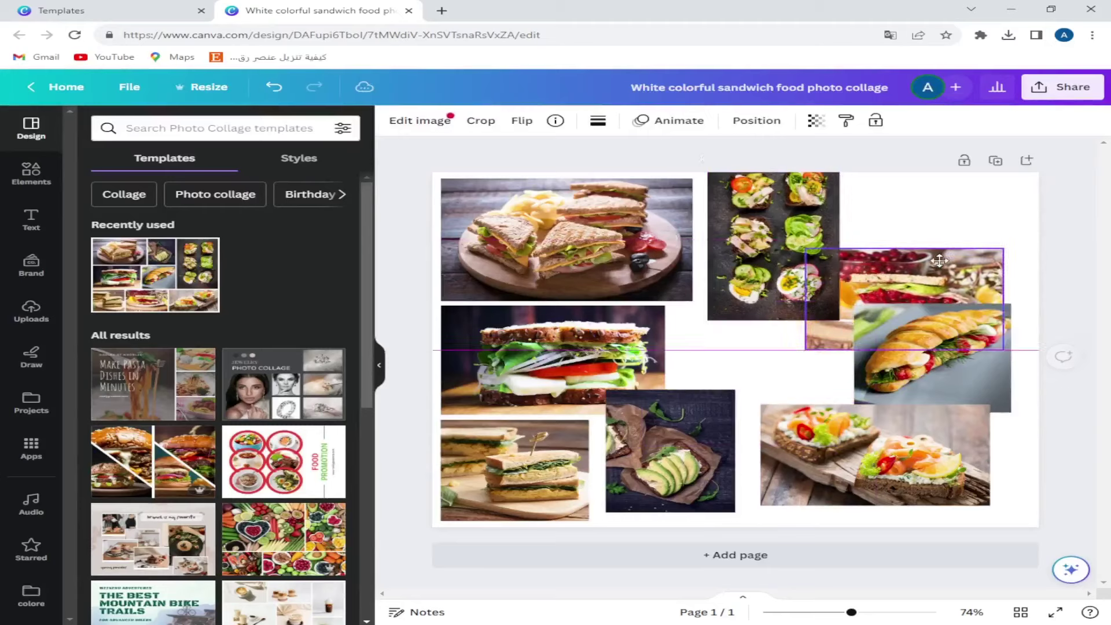
drag(779, 365, 955, 213)
drag(782, 258, 766, 323)
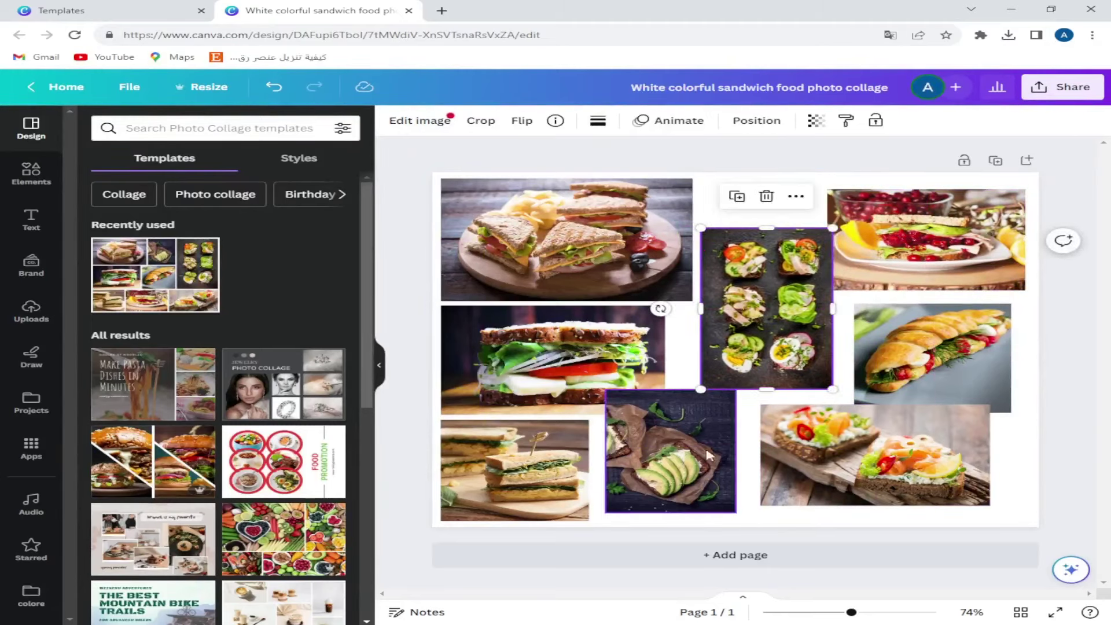
drag(708, 456, 702, 465)
click(754, 183)
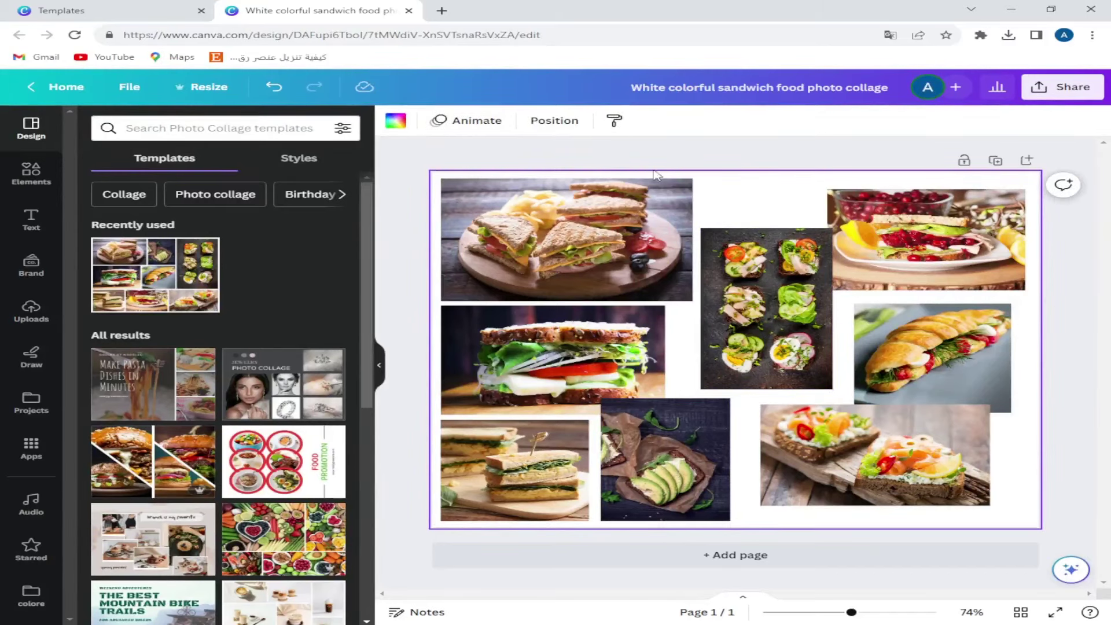
click(395, 121)
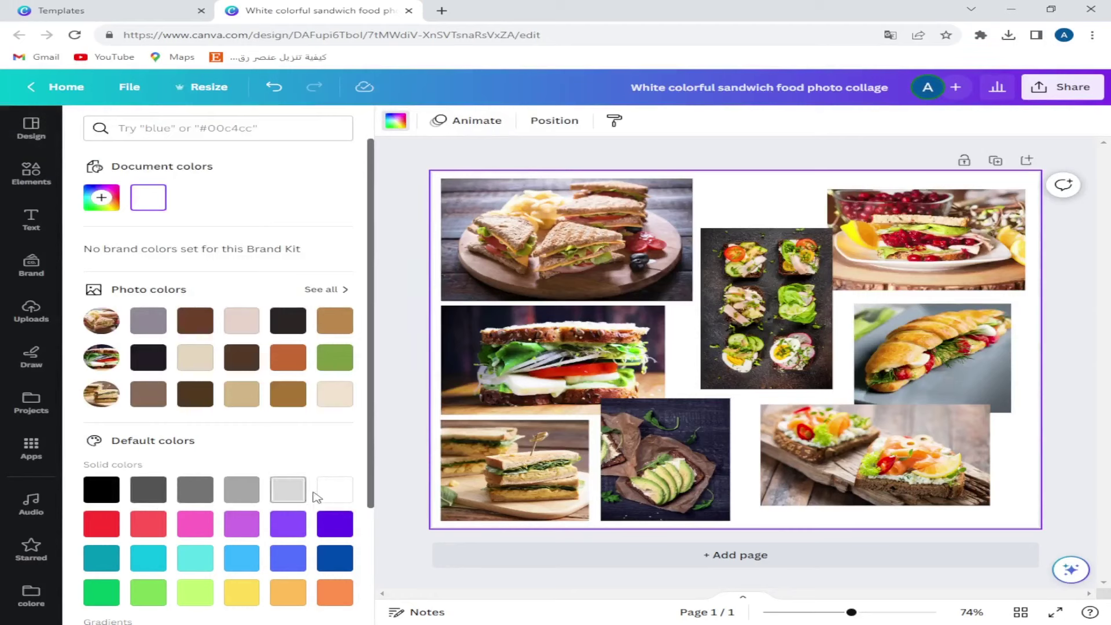
Set the page background to brown after trying purple and peach.
click(288, 524)
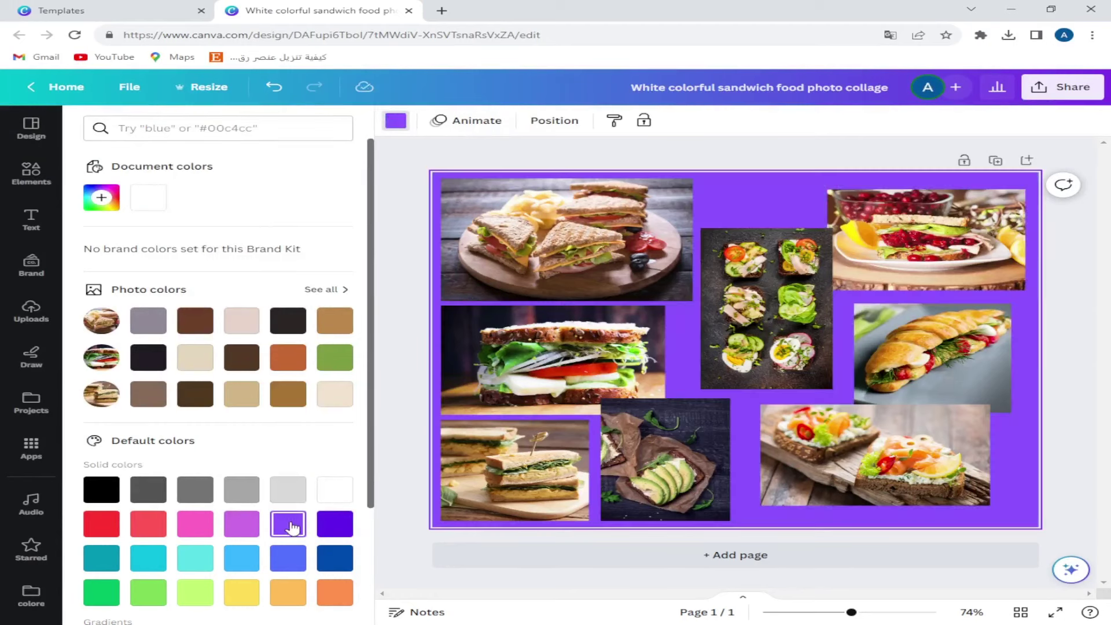
click(284, 594)
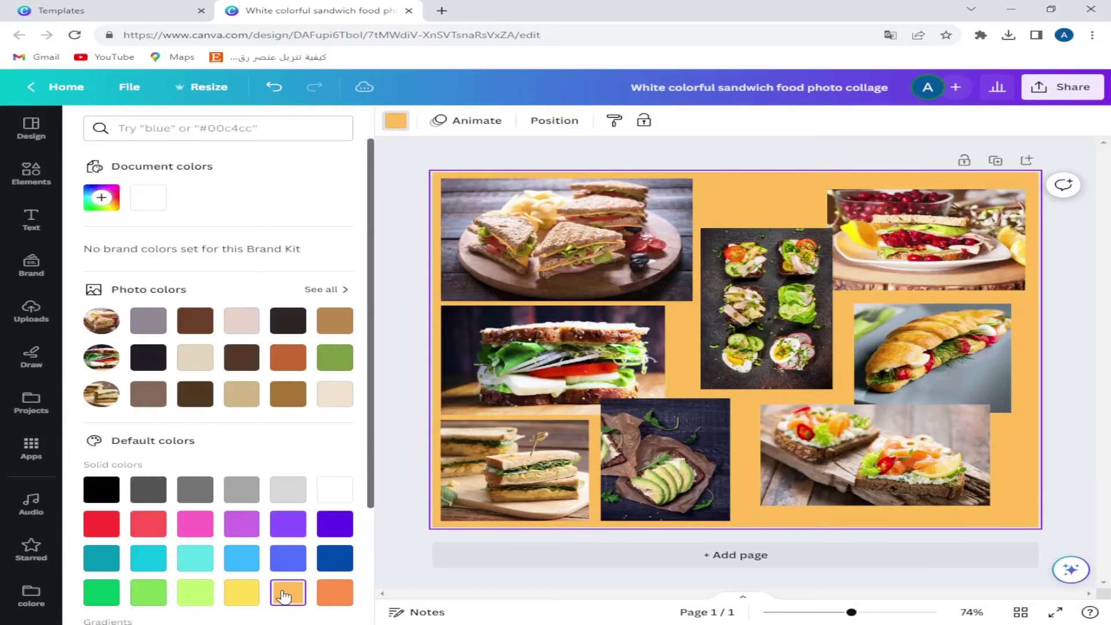
click(288, 394)
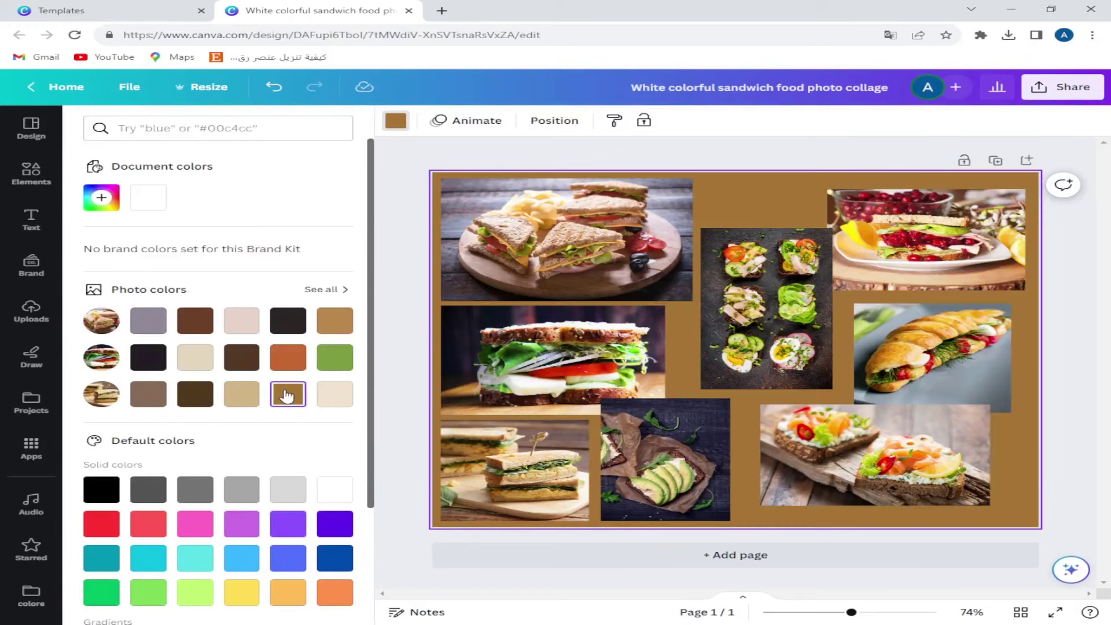
Nudge the egg-toast photo up and add a new text box to the page.
drag(755, 301, 749, 262)
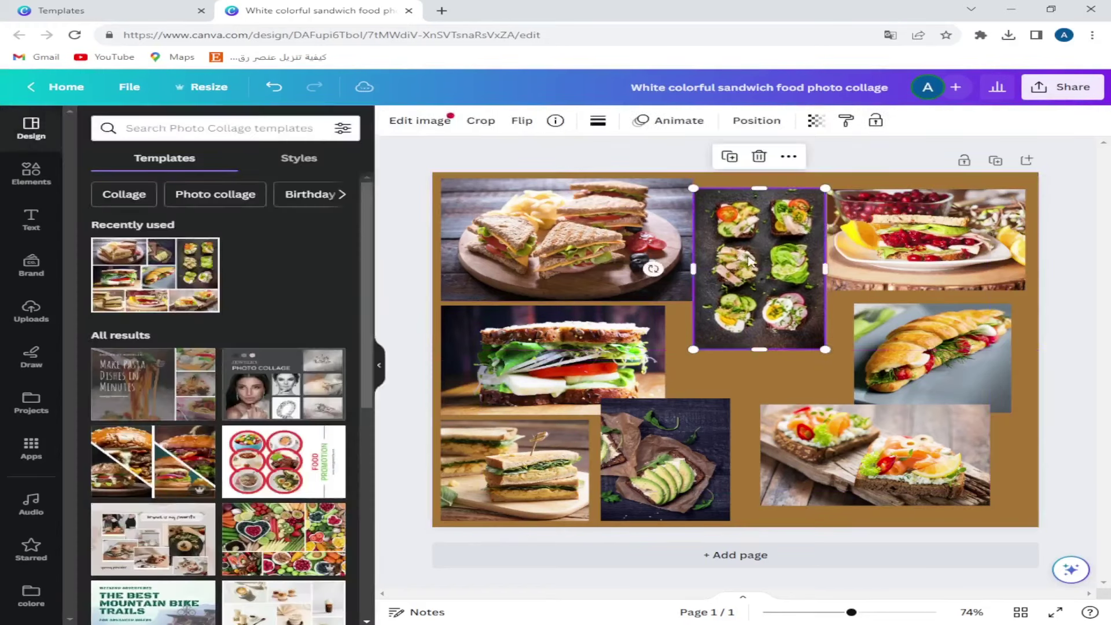
click(764, 387)
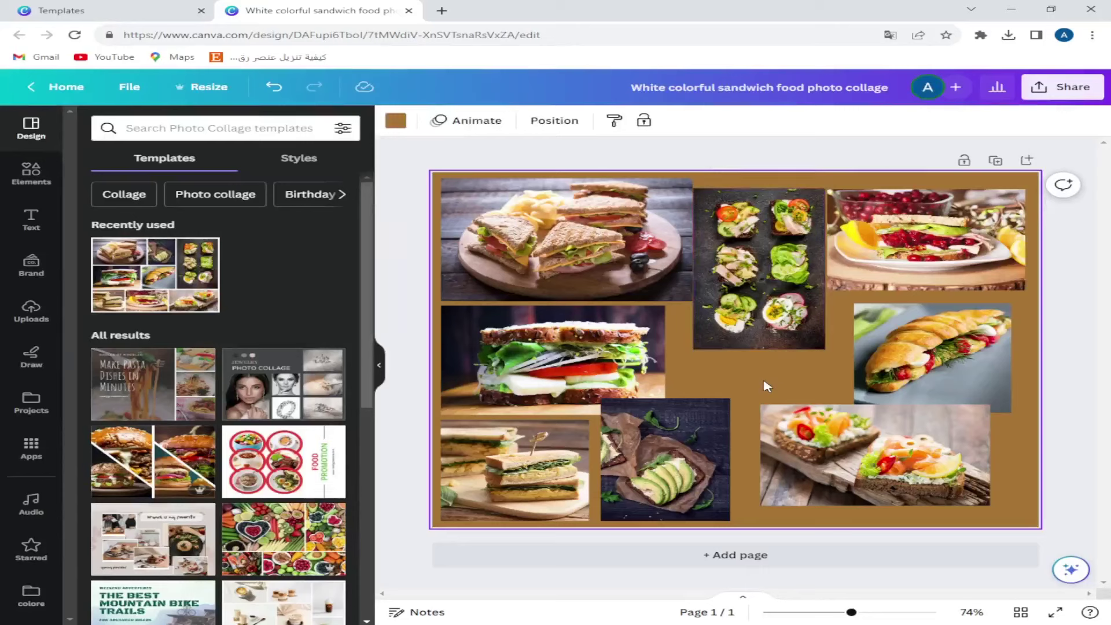
key(t)
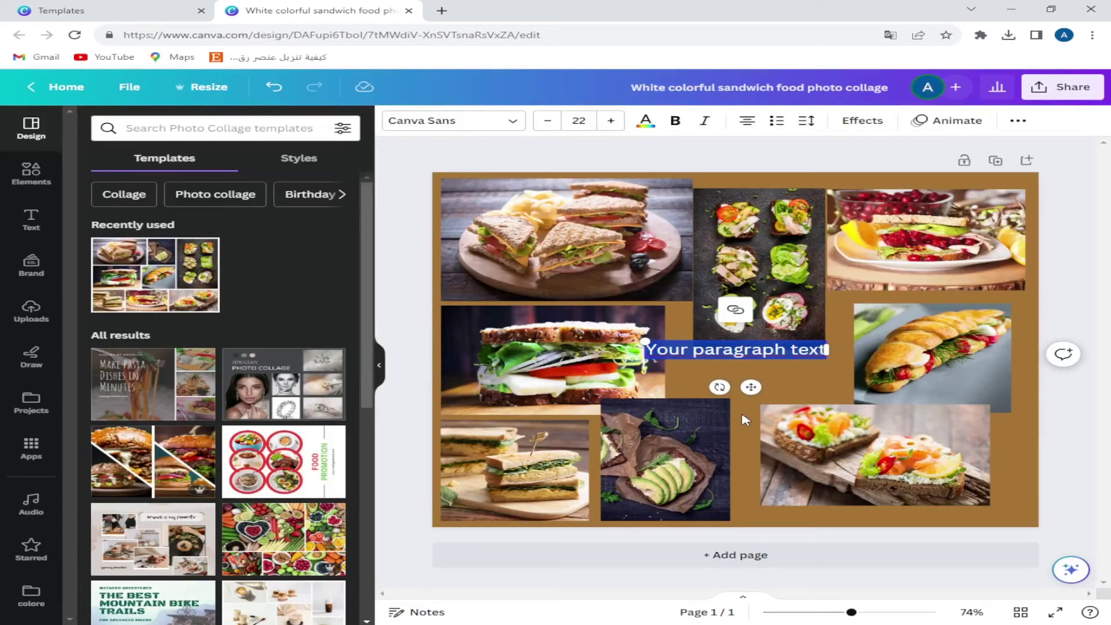
text(photo collage)
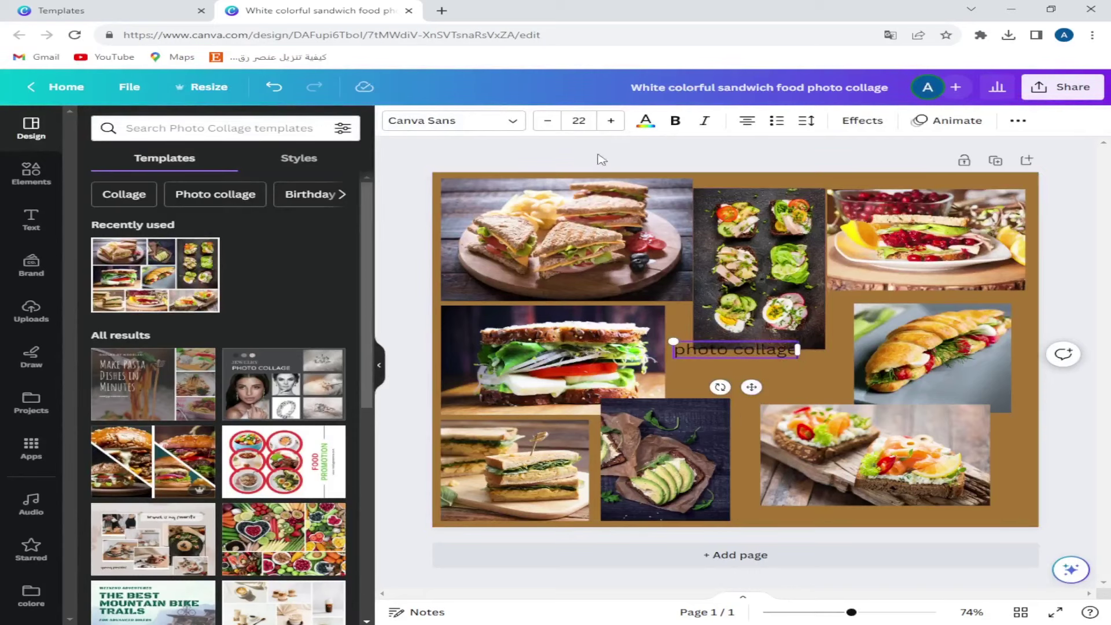
Select the whole 'photo collage' caption and give it the yellow text colour.
click(646, 122)
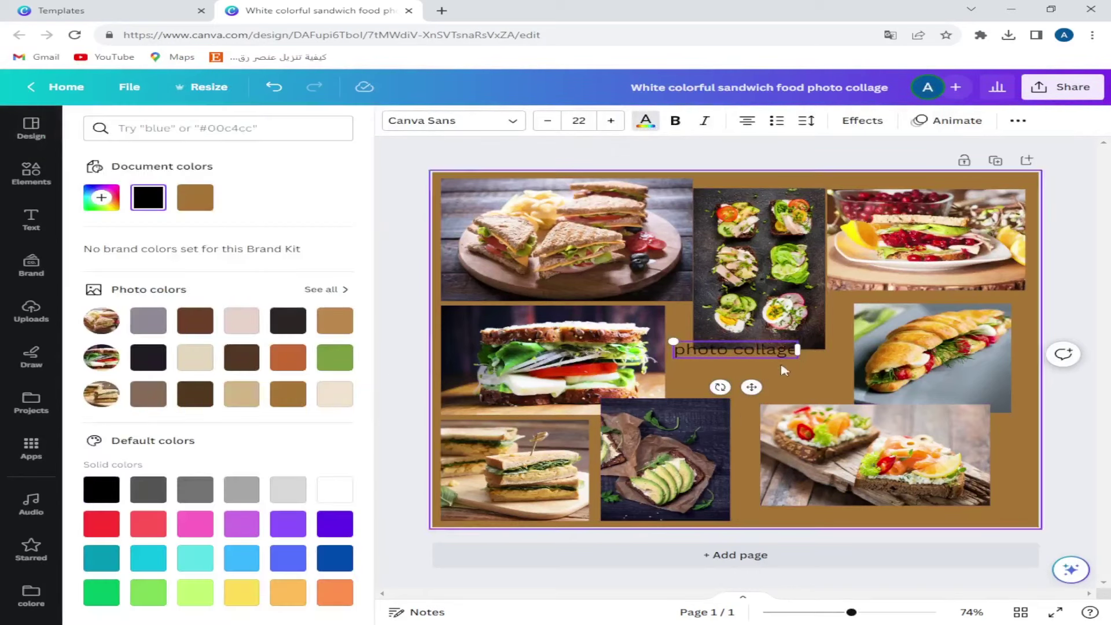
double_click(770, 348)
triple_click(770, 348)
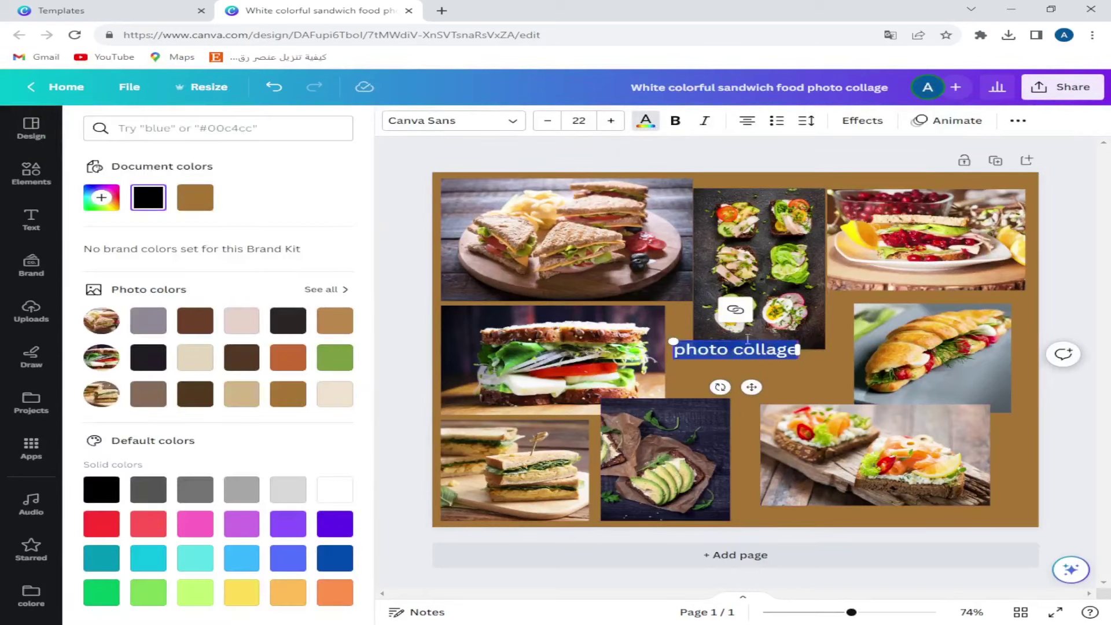
click(646, 122)
click(646, 122)
click(249, 593)
click(695, 343)
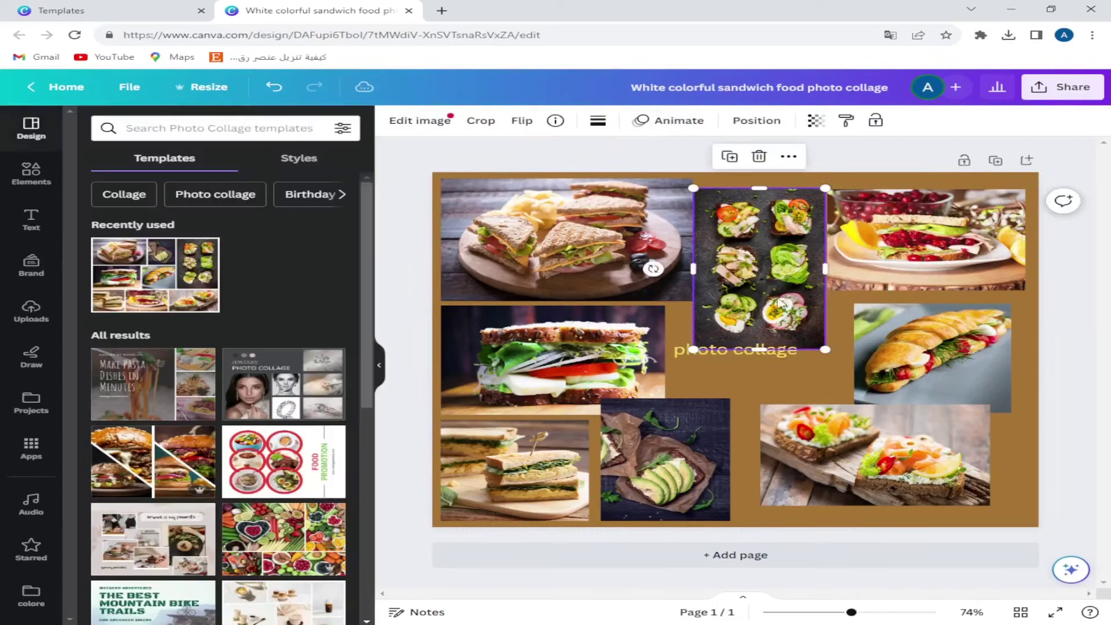
Shift the caption down-right and nudge the toast, avocado, vegetable and top-left sandwich photos.
drag(692, 363, 713, 387)
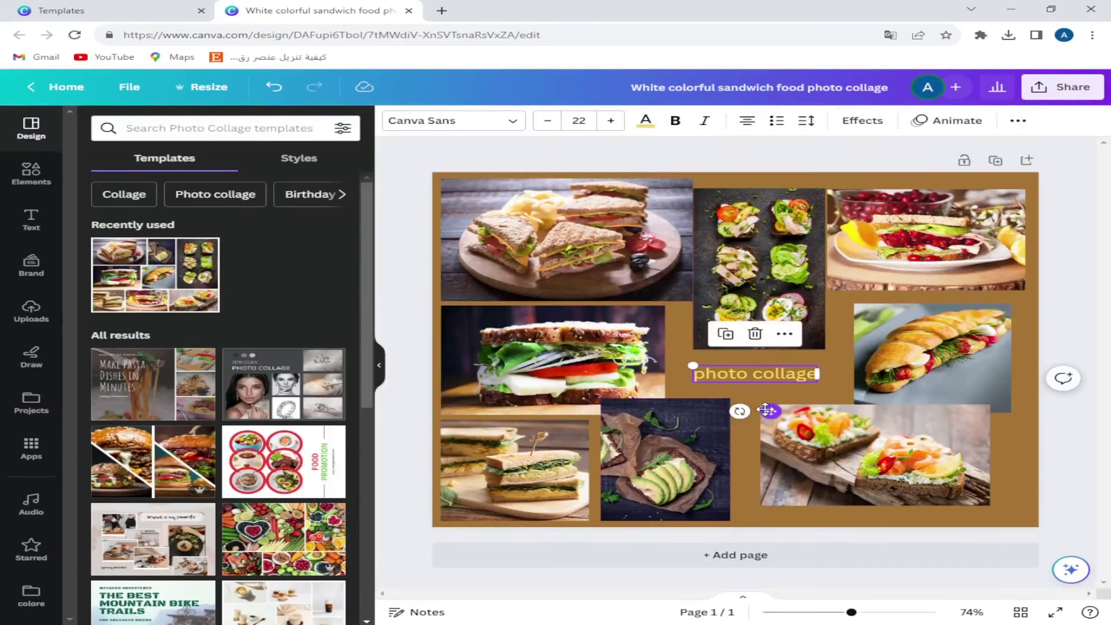
drag(850, 450, 845, 473)
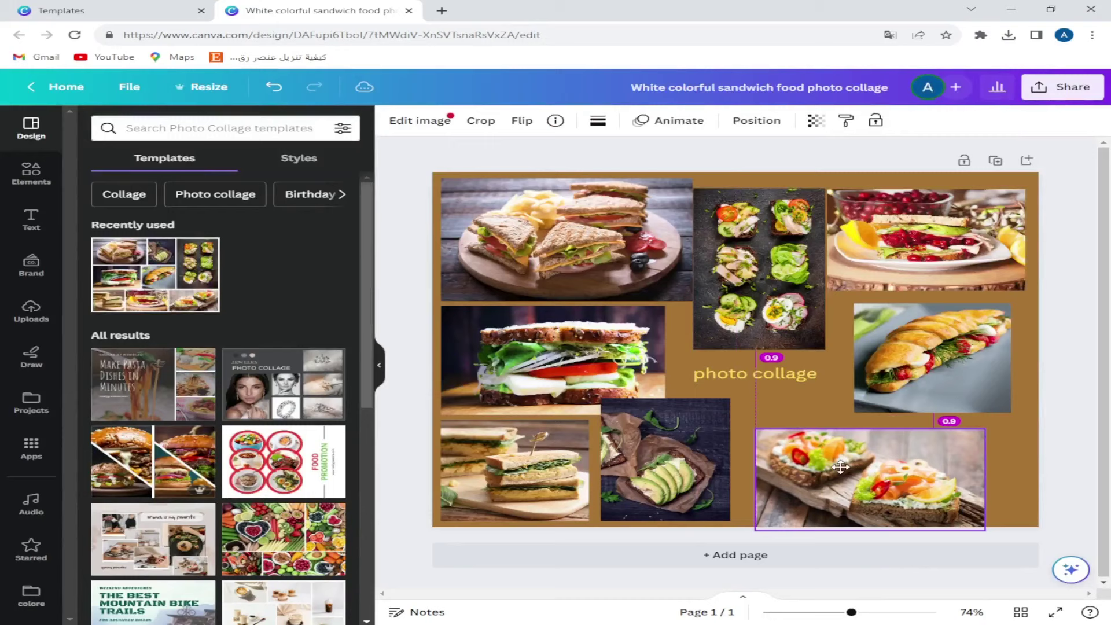
click(921, 365)
drag(684, 455, 683, 466)
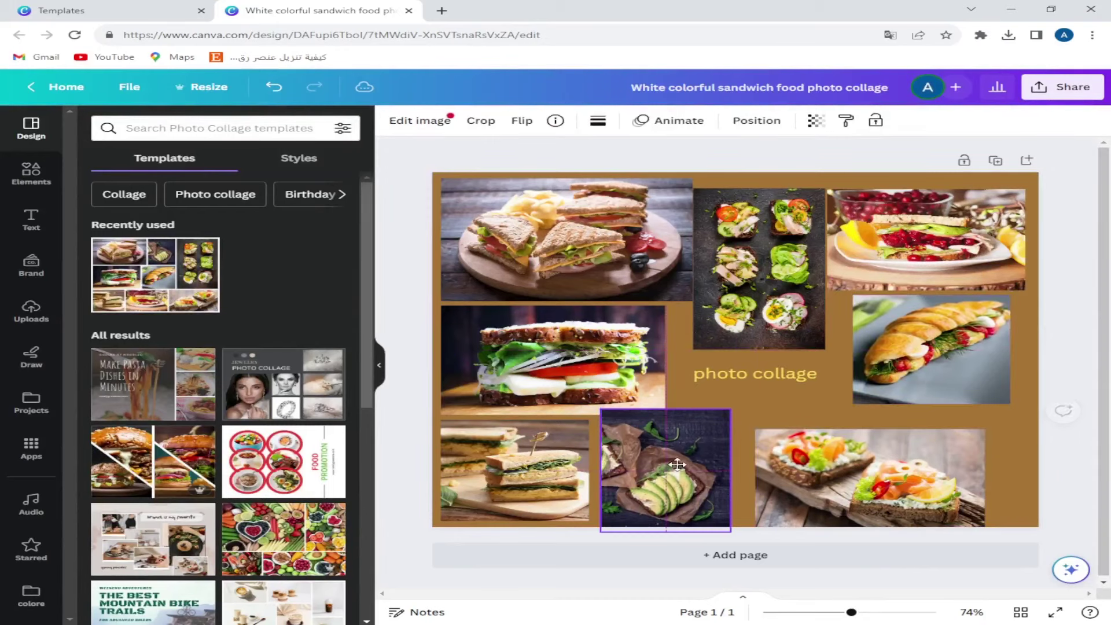
drag(702, 287, 716, 283)
drag(601, 266, 624, 264)
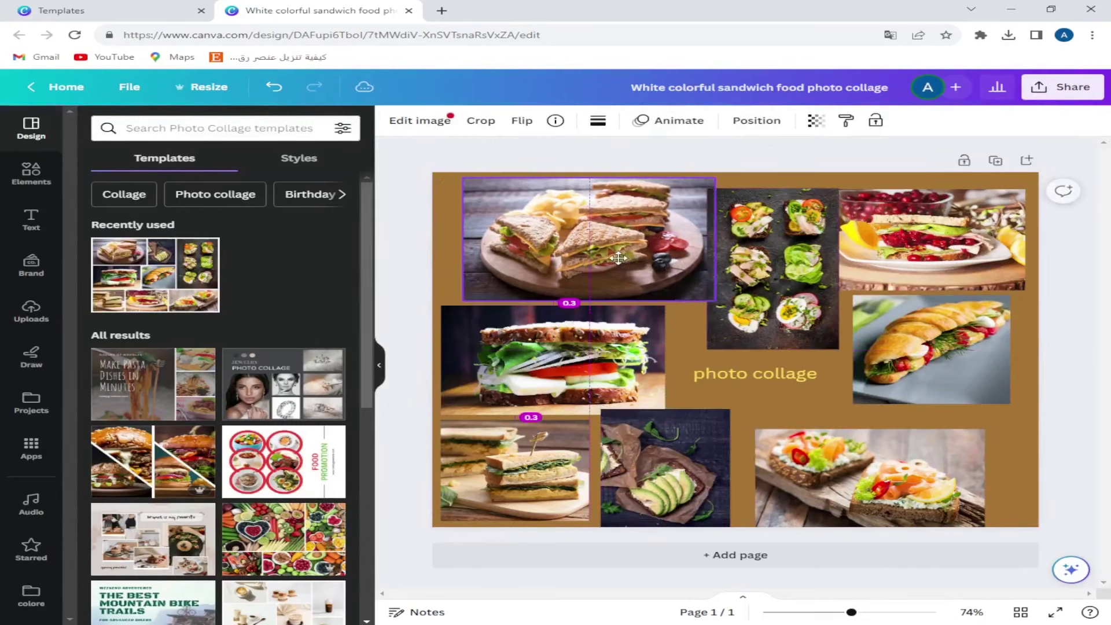
scroll(191, 437, down, 2)
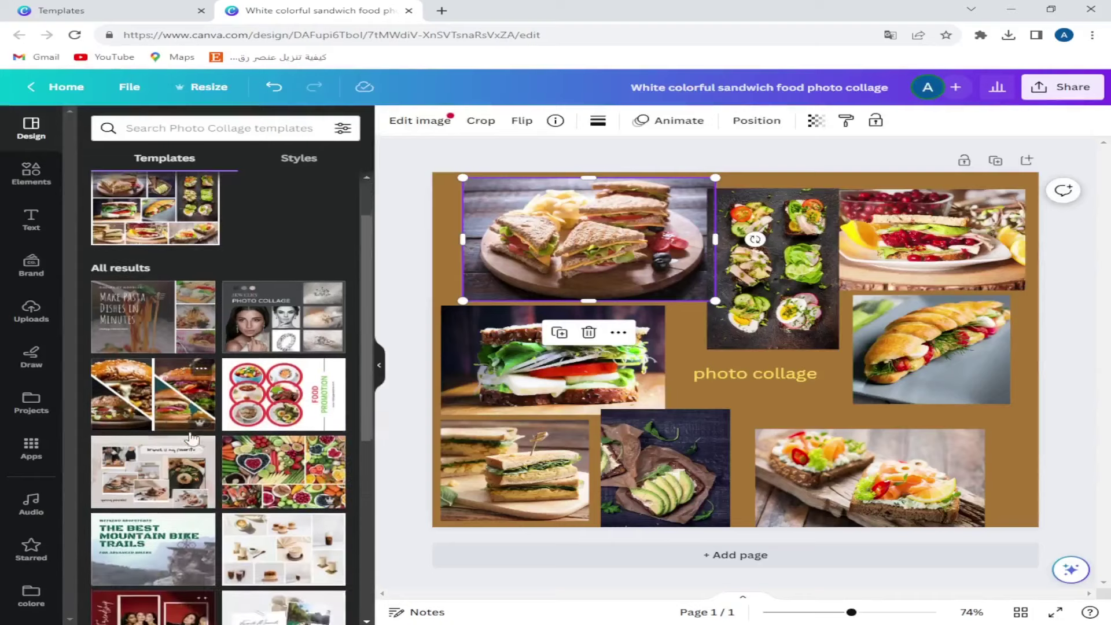
scroll(261, 439, down, 1)
scroll(272, 444, down, 1)
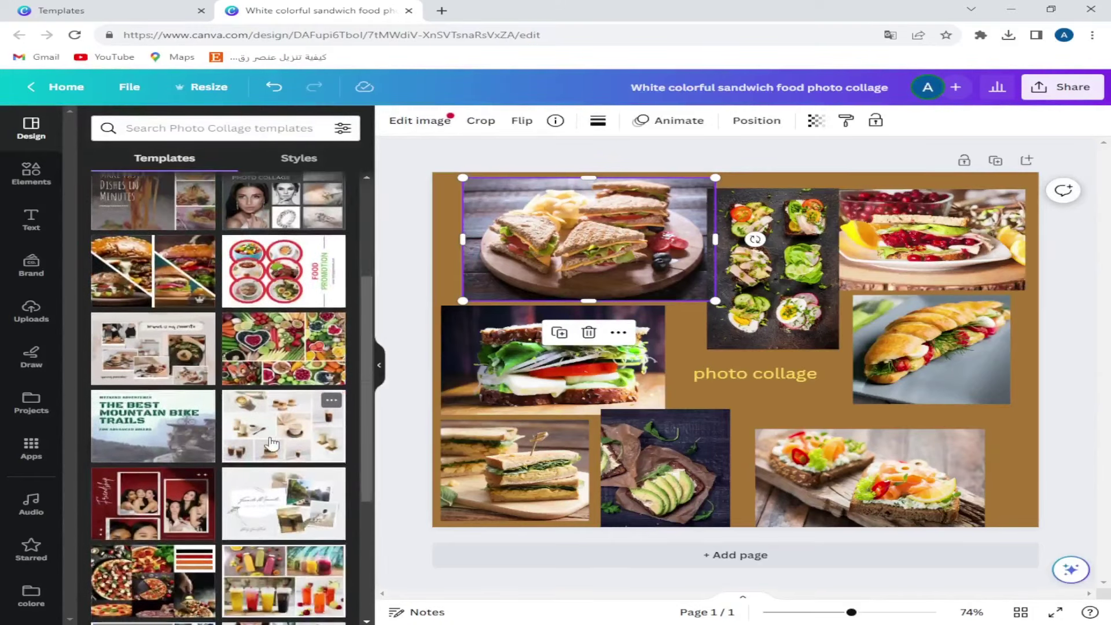
scroll(272, 444, down, 2)
scroll(272, 444, down, 1)
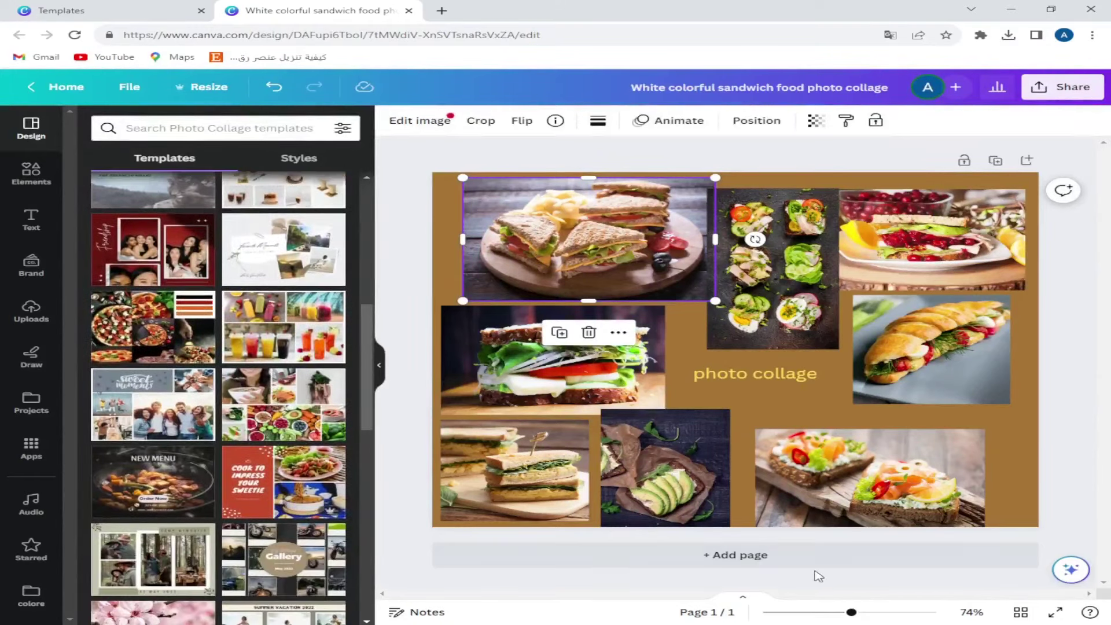
Add a second blank page below the sandwich collage.
click(735, 555)
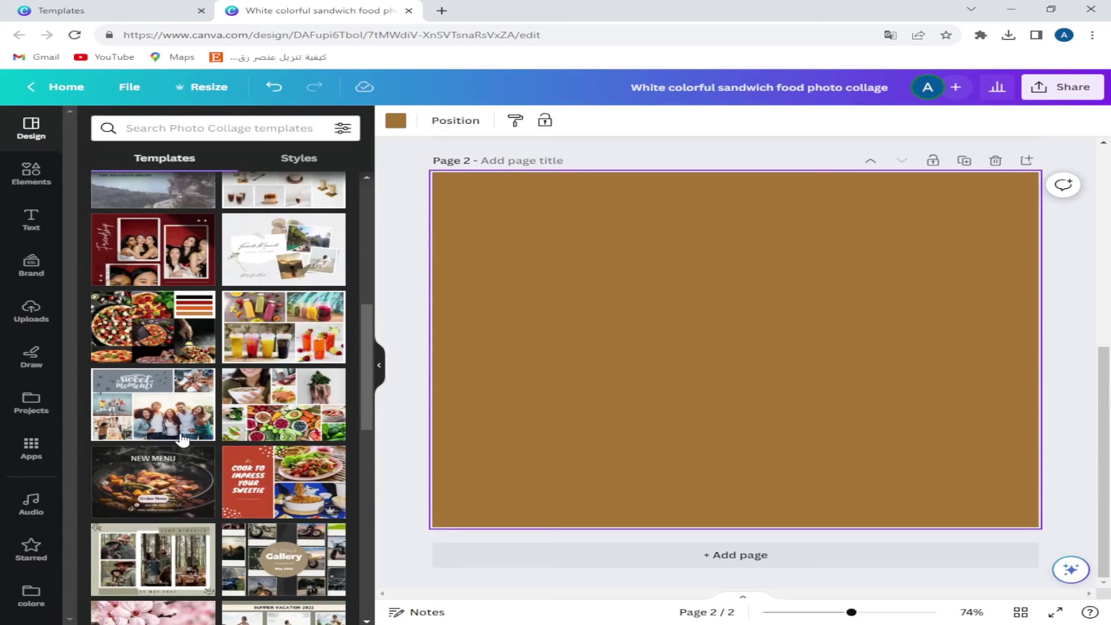
scroll(260, 521, down, 3)
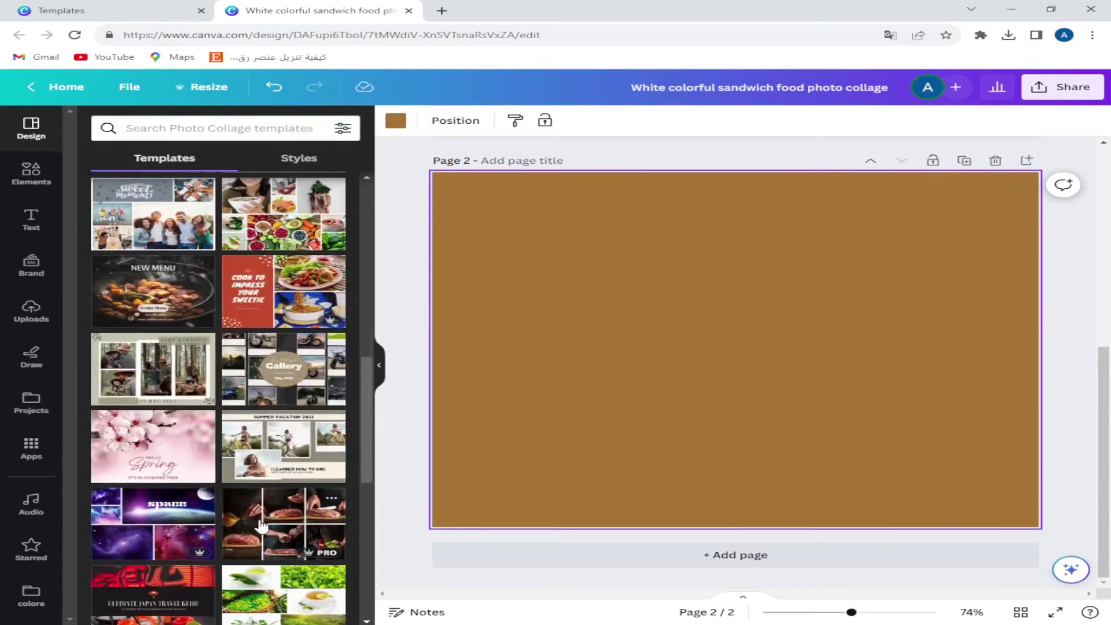
scroll(261, 521, down, 1)
scroll(243, 516, down, 1)
scroll(208, 509, down, 1)
scroll(161, 497, down, 2)
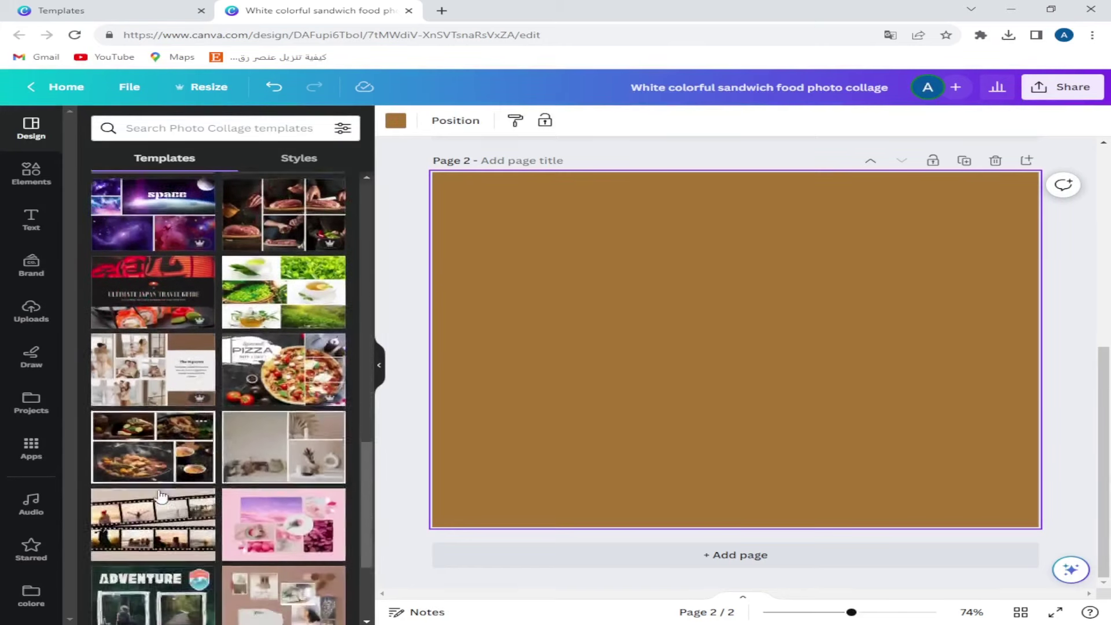
scroll(160, 497, down, 1)
Apply the Pretty Pink Photo Collage to page 2 and reposition its rose circle, cup and sky photos.
click(280, 454)
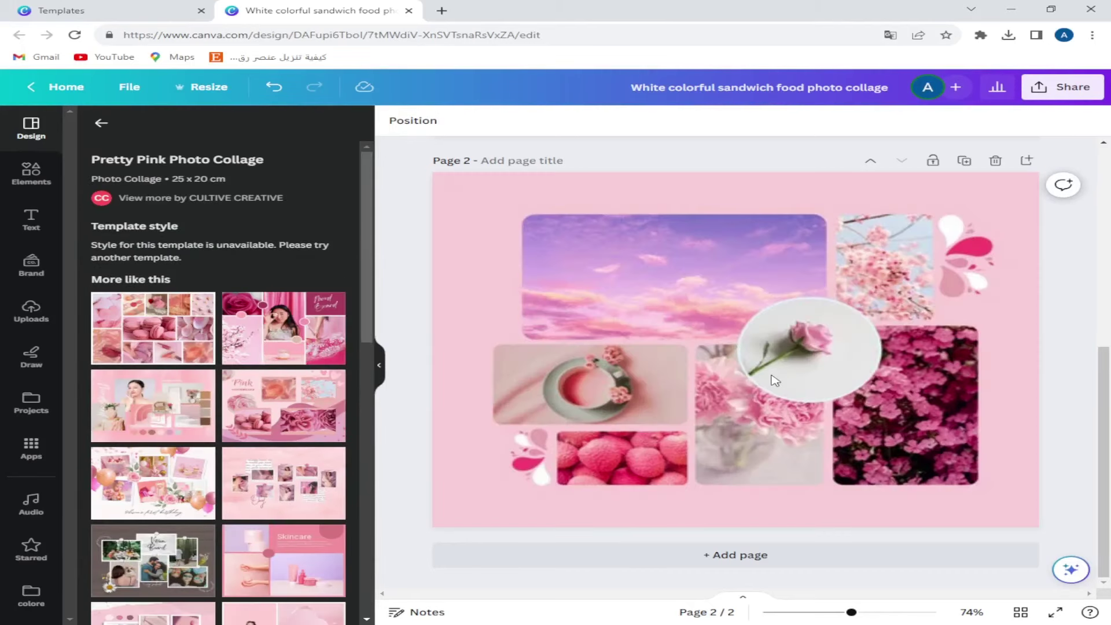
scroll(773, 379, up, 4)
scroll(772, 380, down, 4)
drag(768, 438, 620, 389)
drag(665, 437, 534, 427)
drag(762, 463, 756, 476)
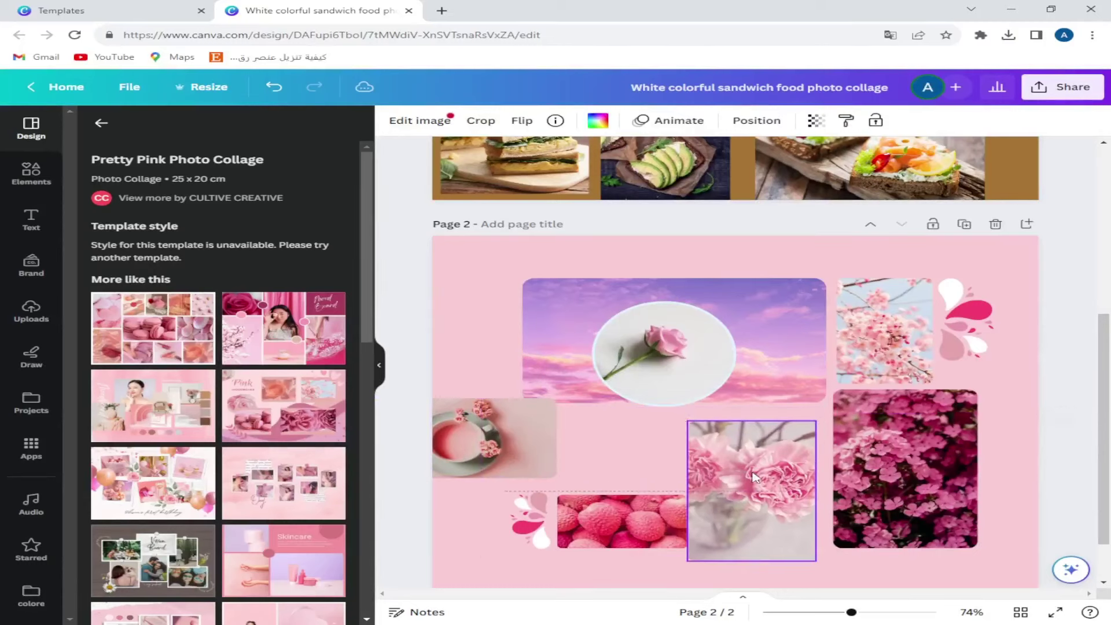
drag(495, 438, 603, 443)
drag(665, 352, 665, 317)
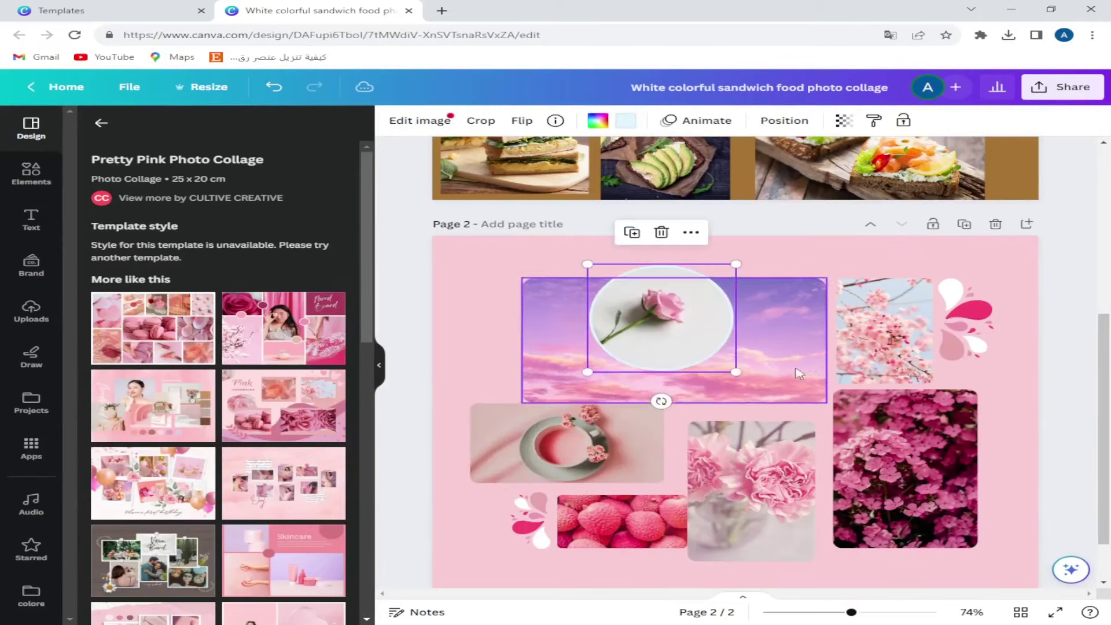
drag(798, 374, 782, 354)
click(956, 275)
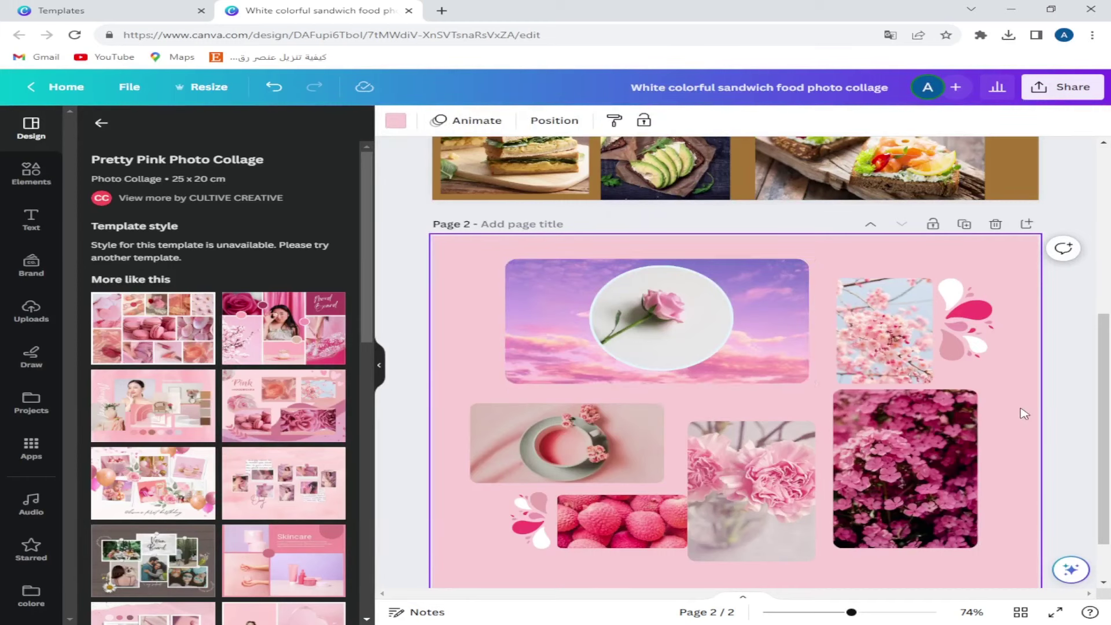
scroll(695, 435, up, 5)
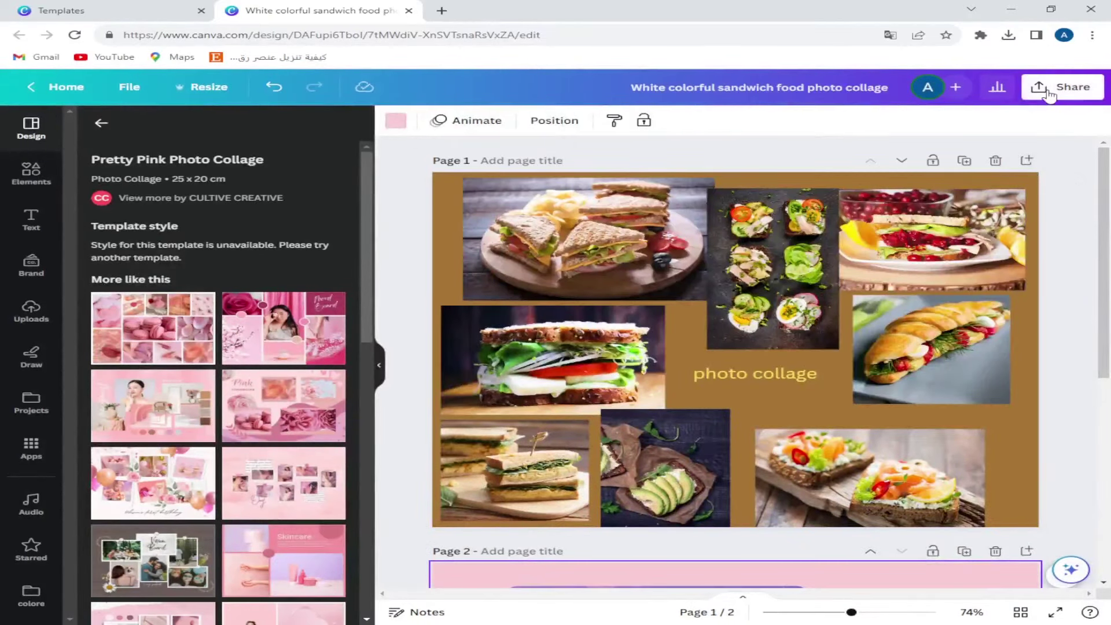
click(1046, 89)
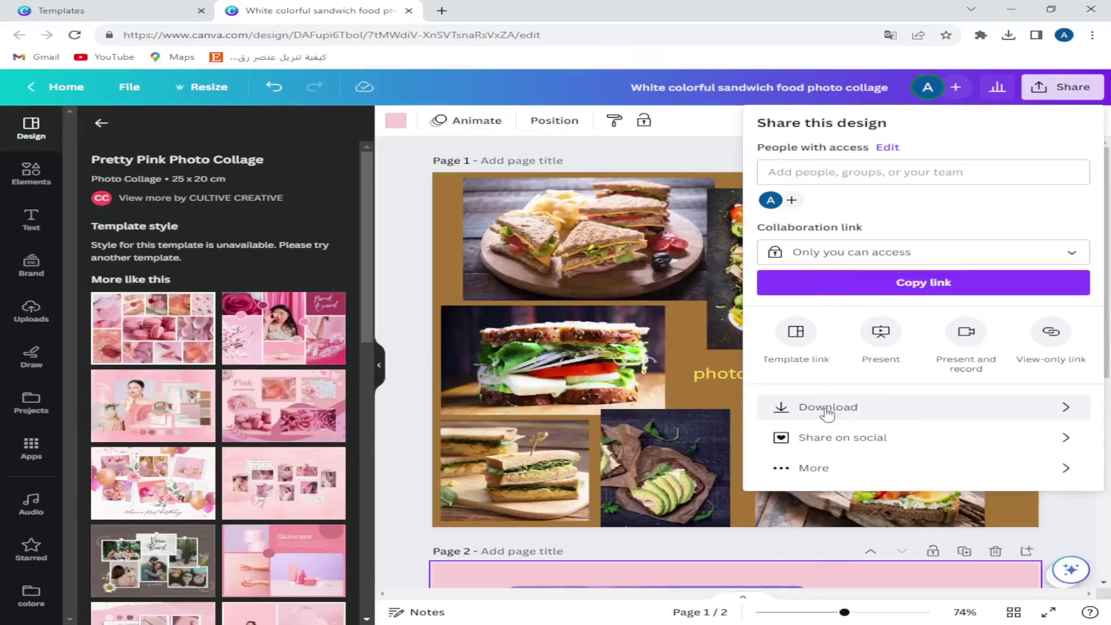
Close the share panel and select the dark pink flower and cherry blossom photos on page 2.
click(702, 380)
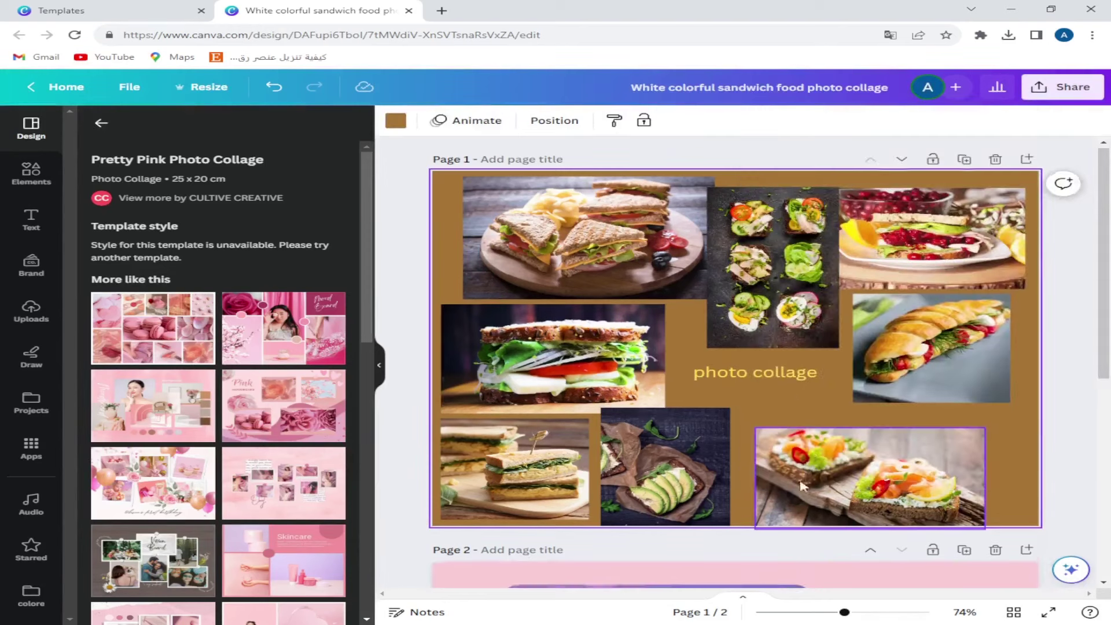
scroll(801, 487, down, 3)
click(898, 521)
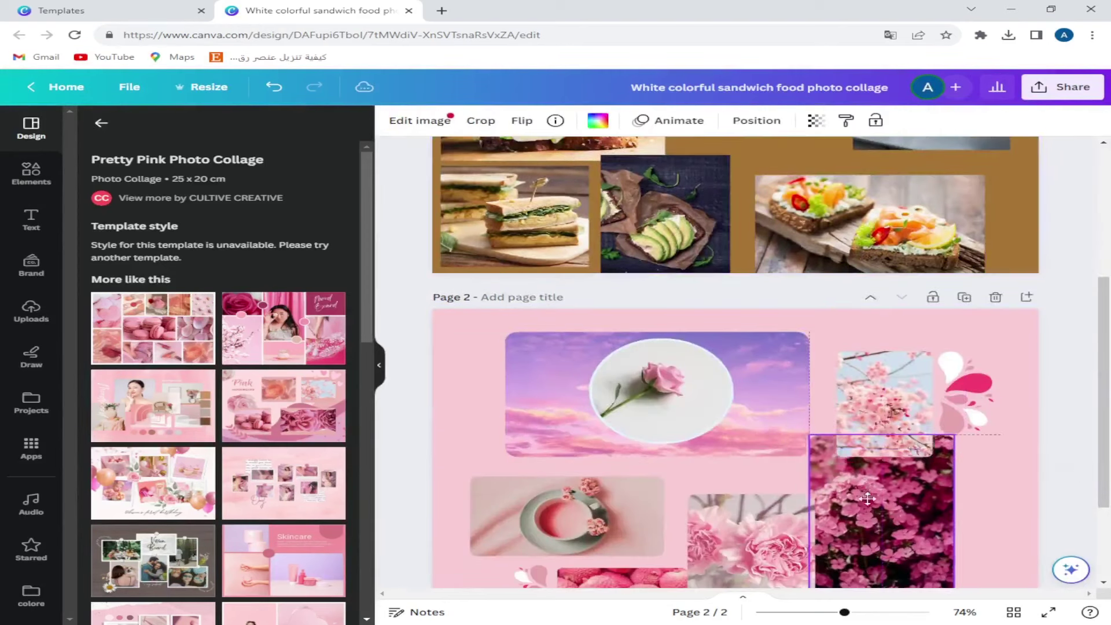
click(900, 403)
Download all pages (2) as a PNG image.
click(1063, 87)
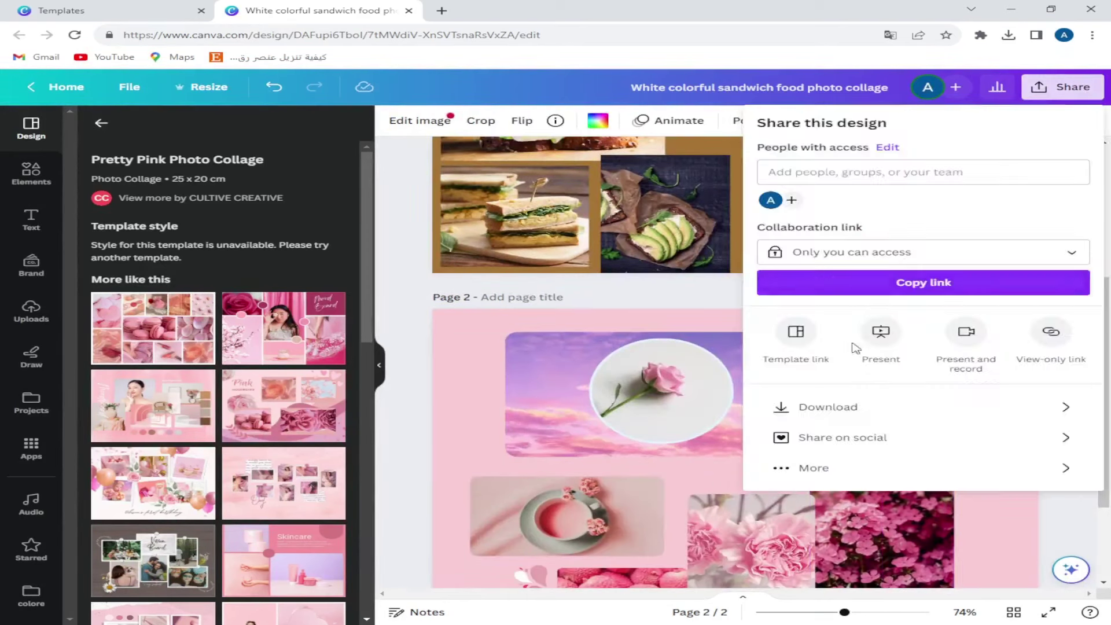
click(825, 413)
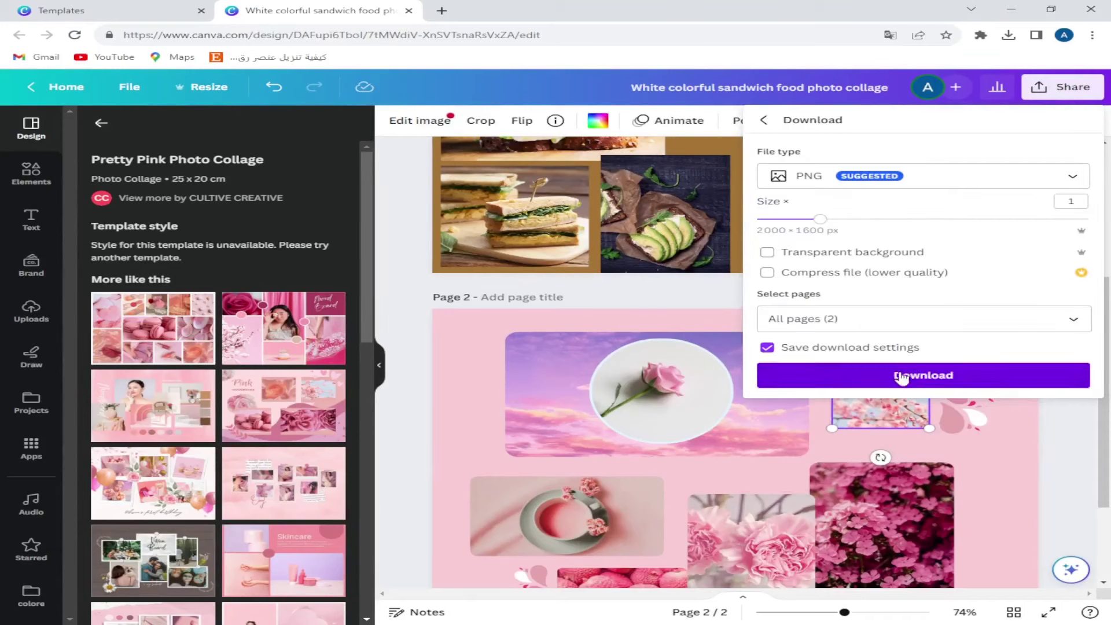
click(906, 377)
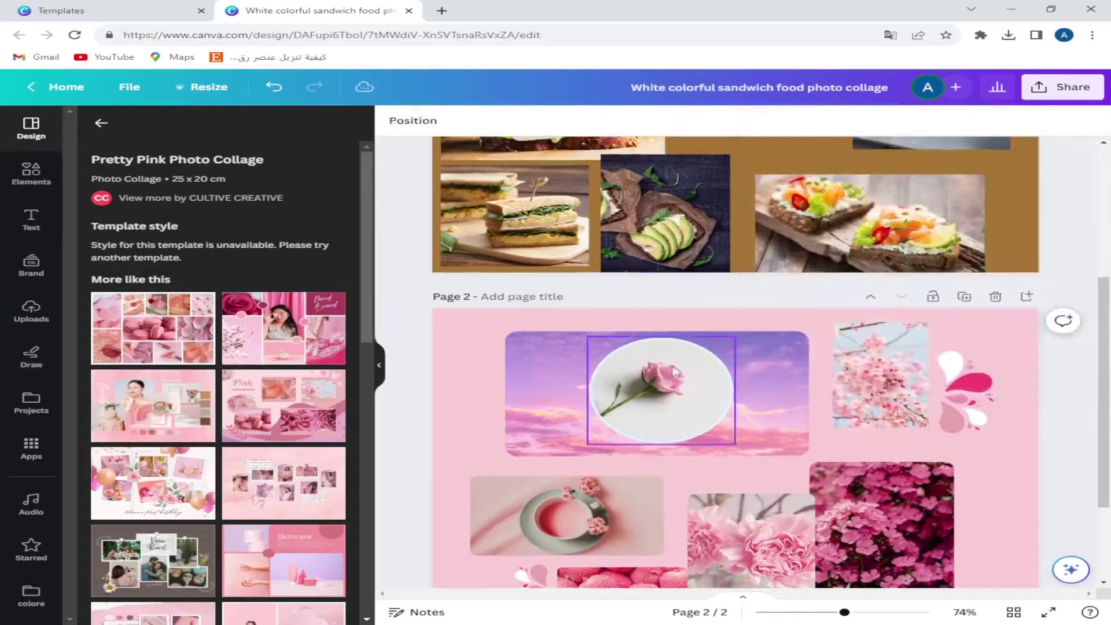
scroll(804, 439, up, 3)
Remove pink Page 2, leaving the sandwich collage, and flip its top-left sandwich photo horizontally.
click(995, 487)
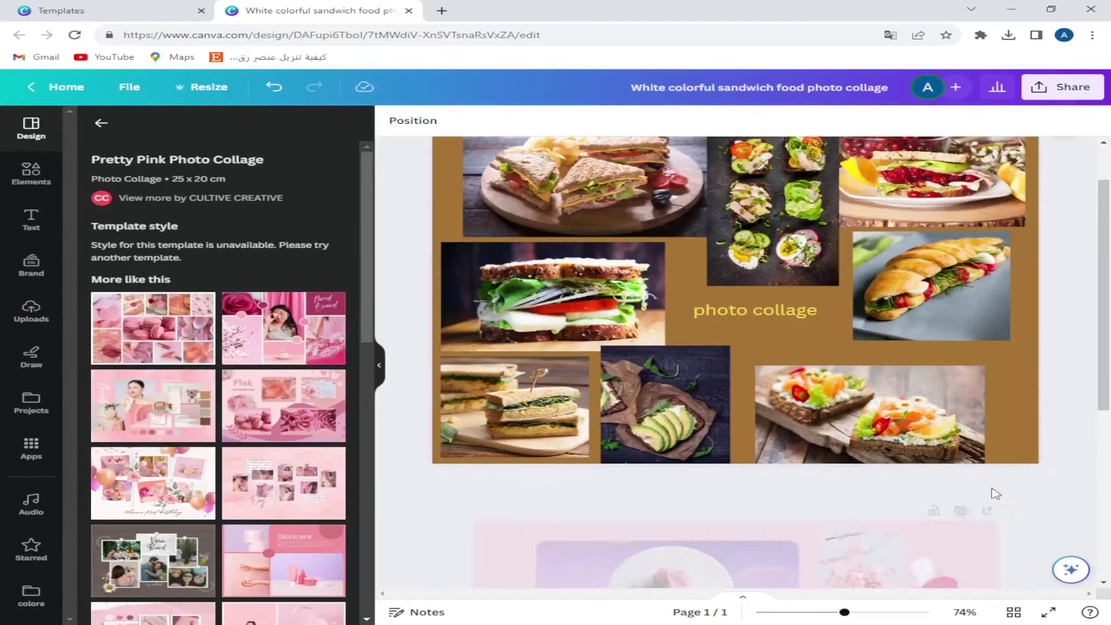
click(624, 268)
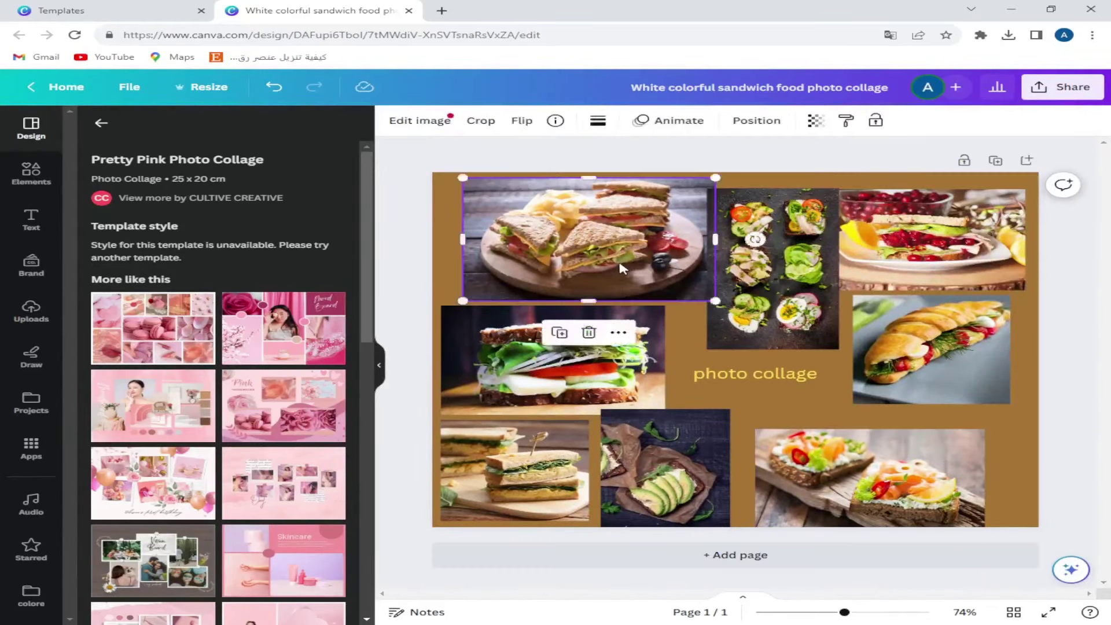
click(522, 121)
click(530, 154)
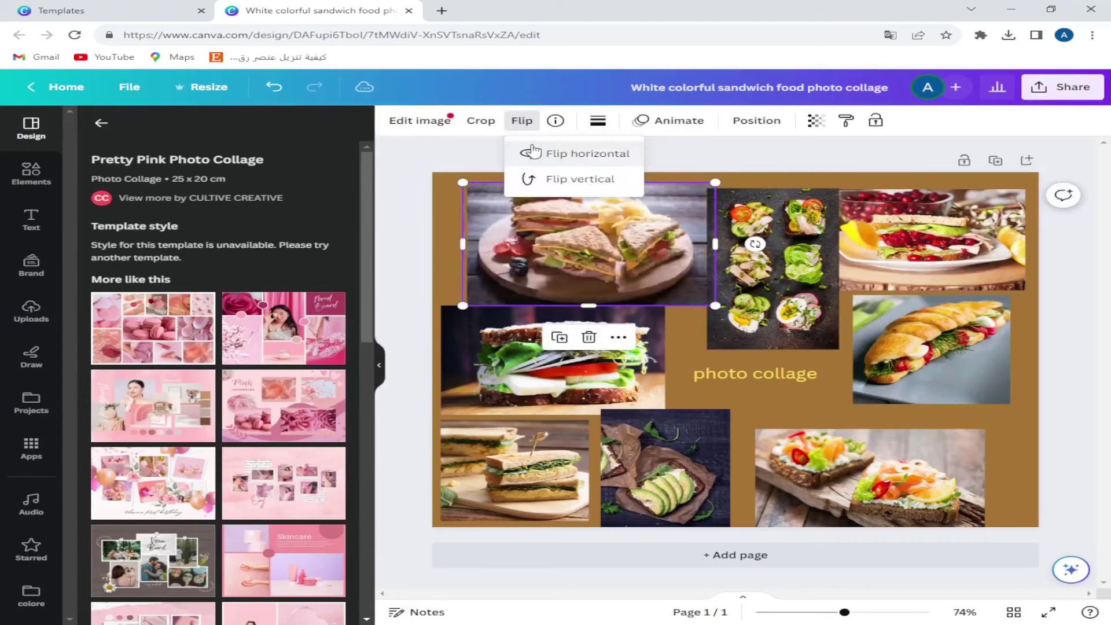